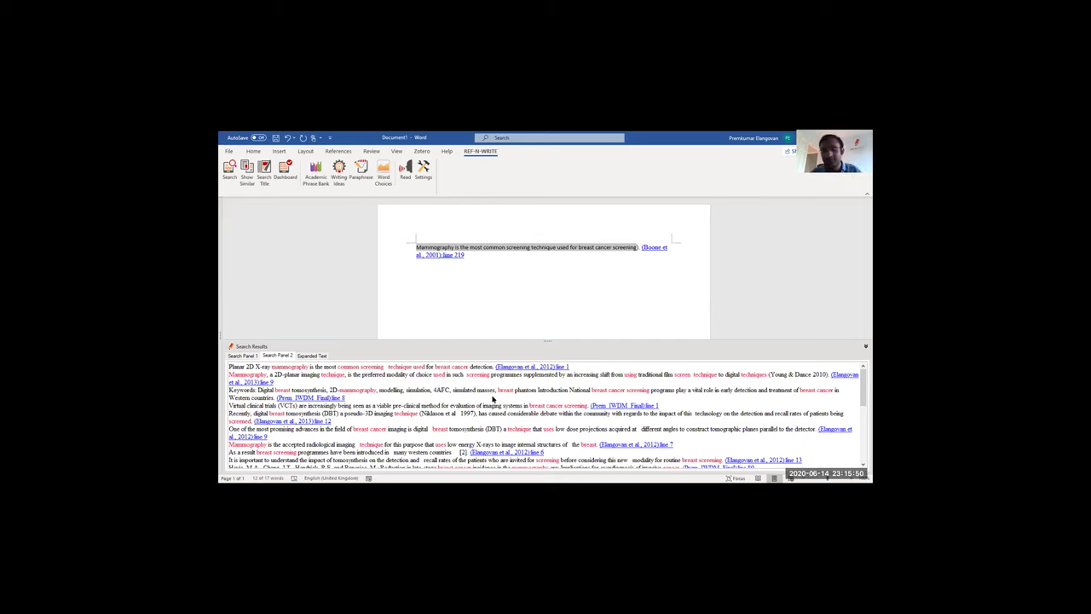
Step: Expand the search result about American cancer society breast screening guidelines to its surrounding text and open the original source file
click(256, 357)
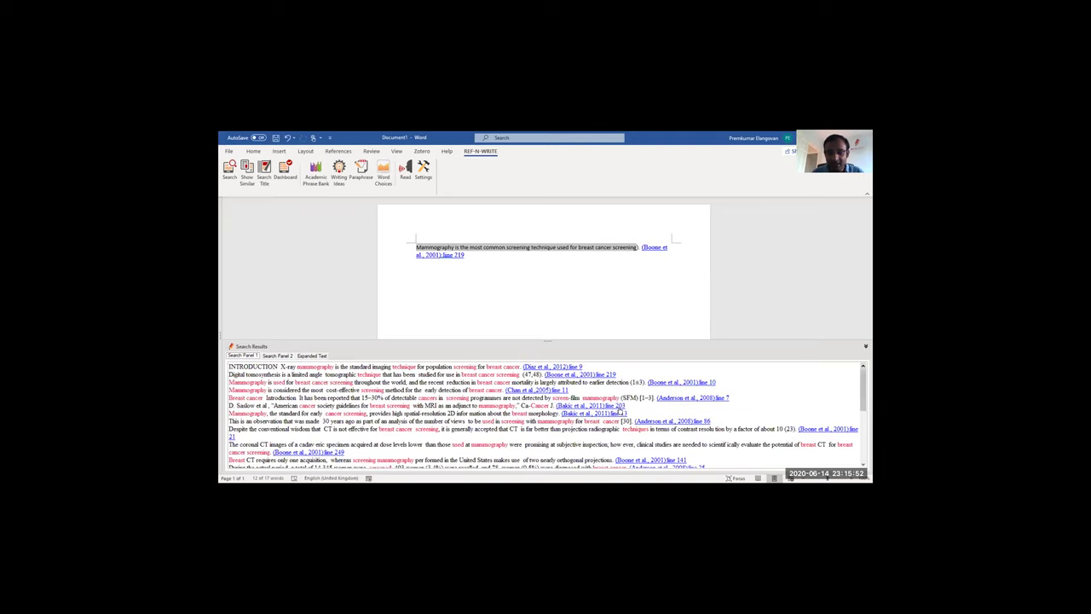
click(616, 409)
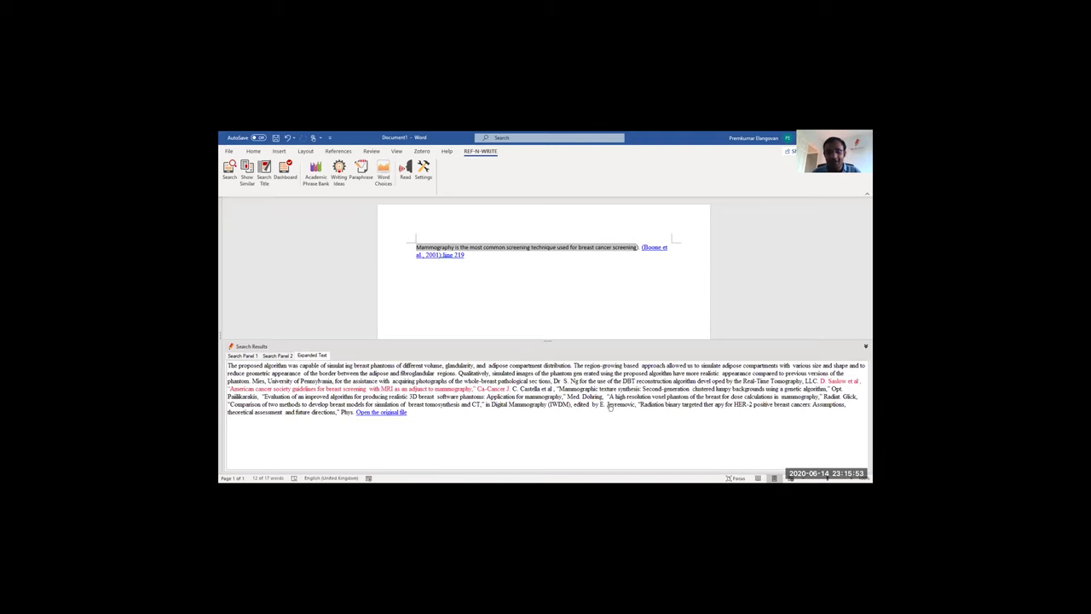
click(395, 413)
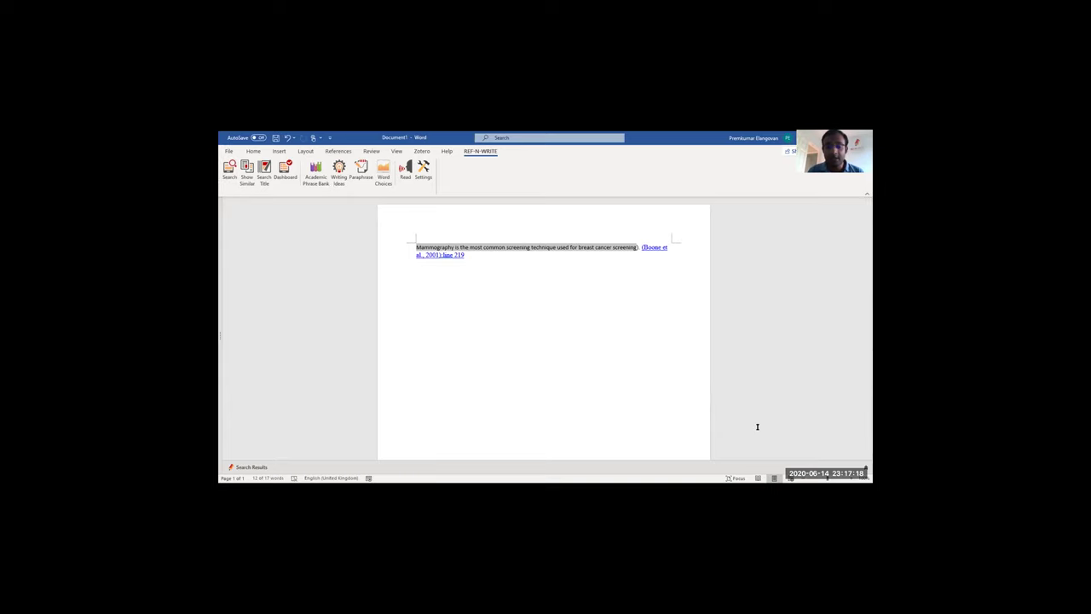
Step: Open the Academic Phrase Bank and browse the Introduction phrases for Importance of topic, Active research area, Well studied issue or topic, and Timeline
click(317, 174)
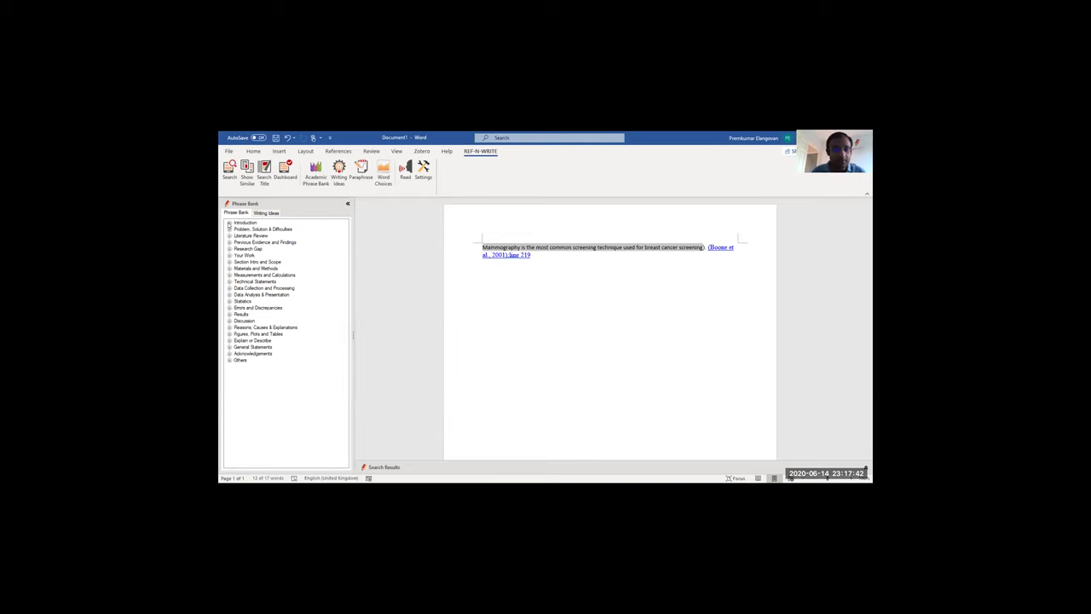
click(228, 222)
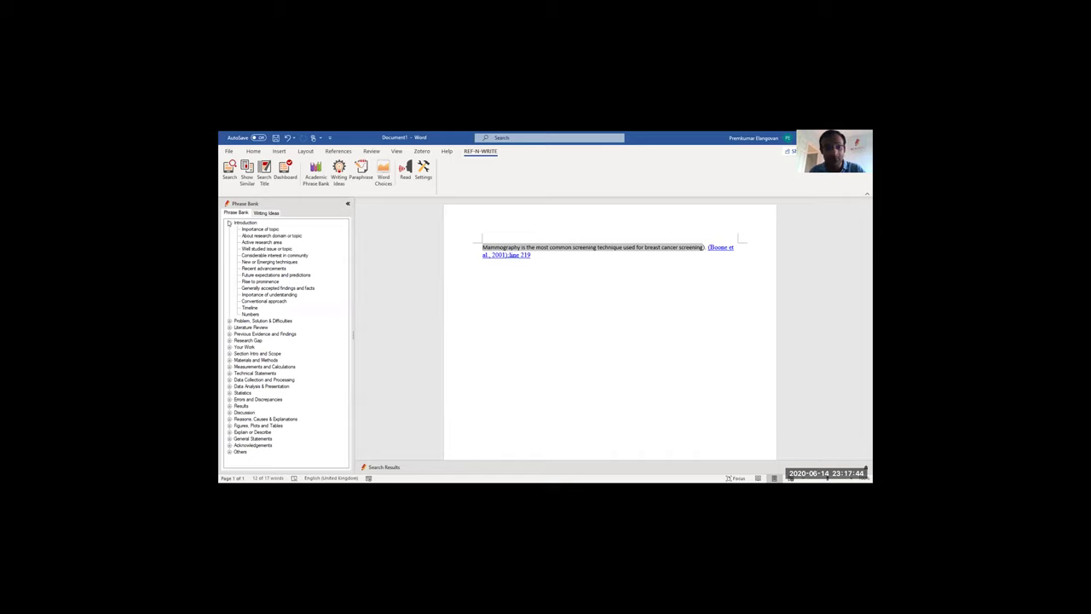
click(253, 229)
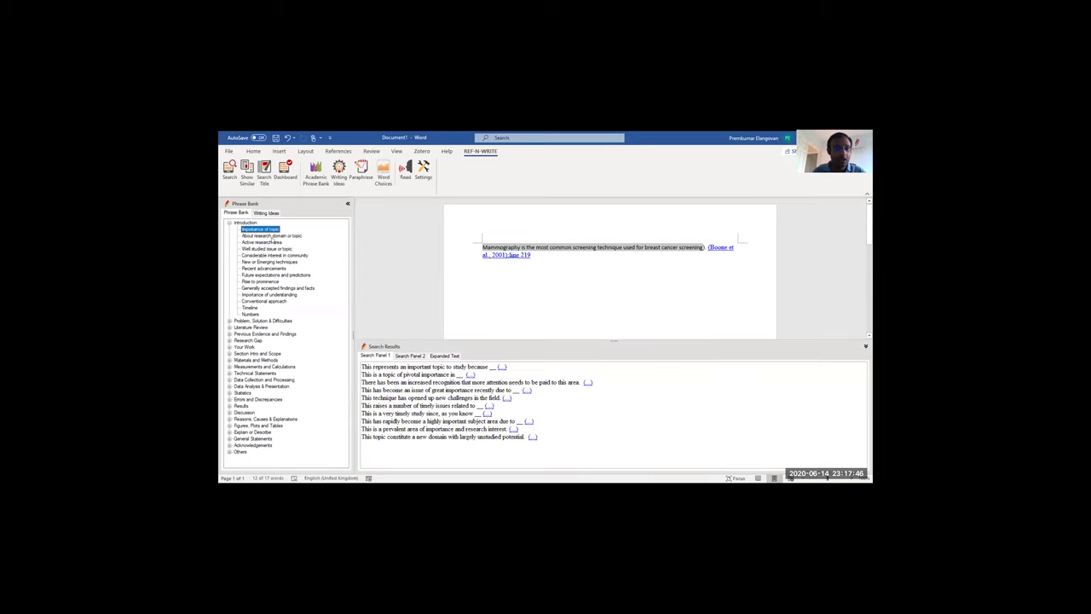
click(265, 242)
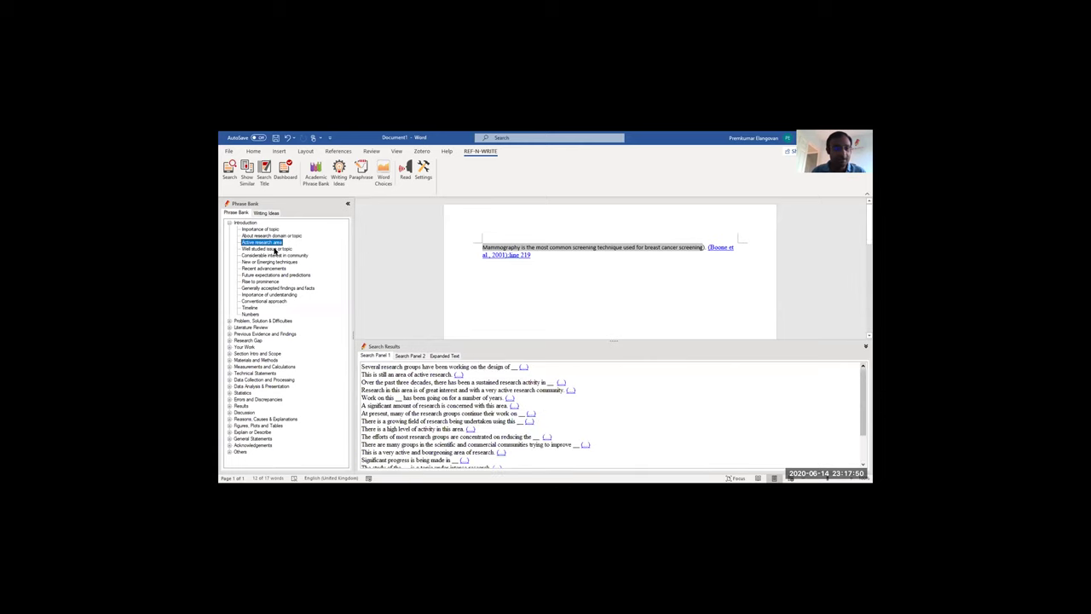
click(275, 249)
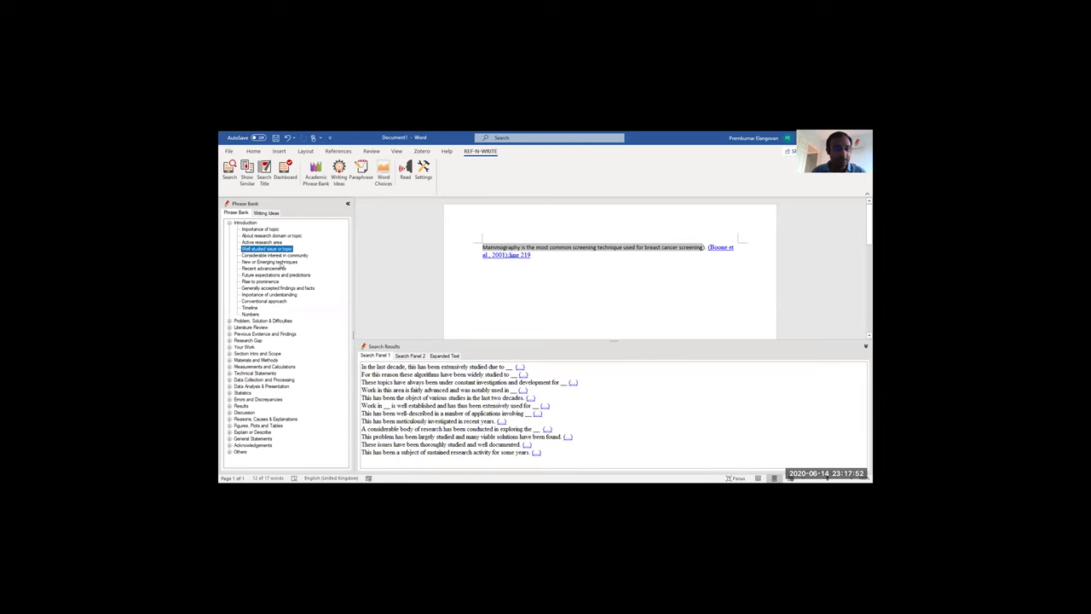
click(250, 307)
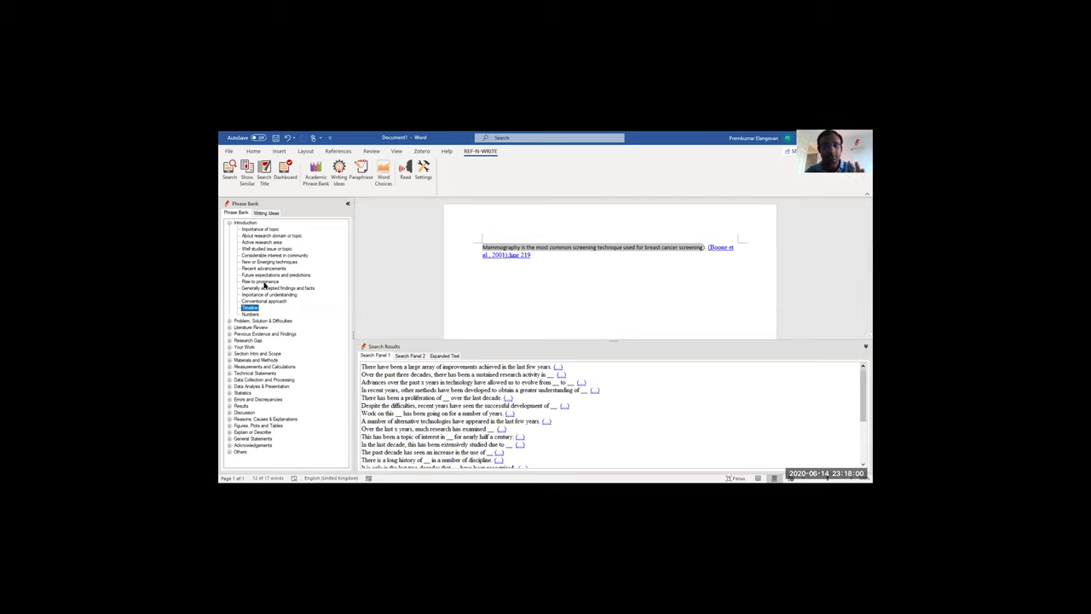
scroll(239, 245, down, 4)
click(238, 245)
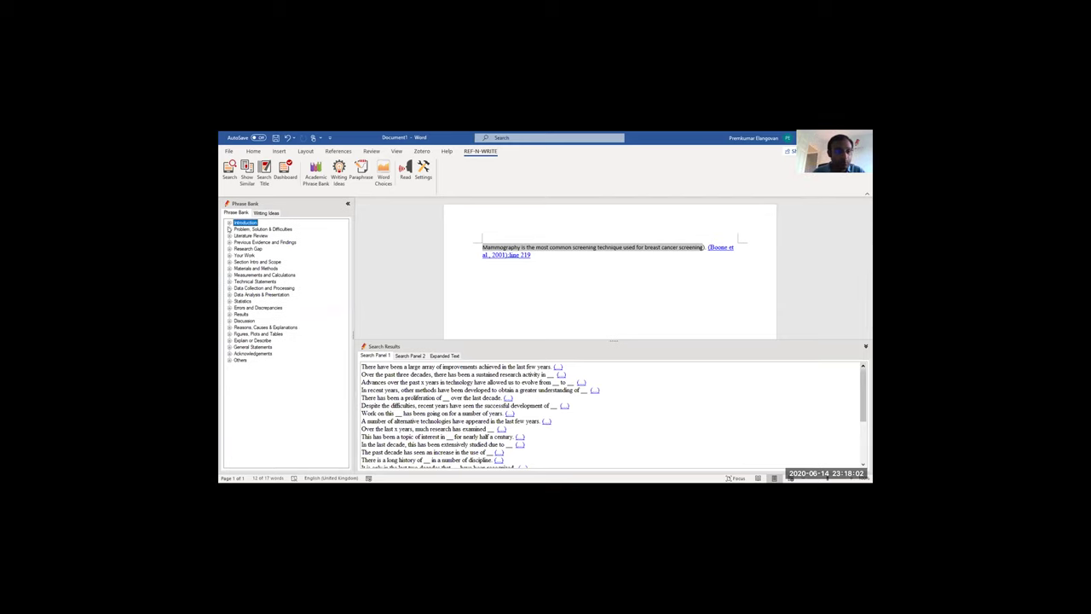
Step: Browse the Problem, Solution & Difficulties phrases for Problem definition, Known problems or issues, Complexity of the problem, and Difficulties and challenges
click(265, 230)
click(268, 235)
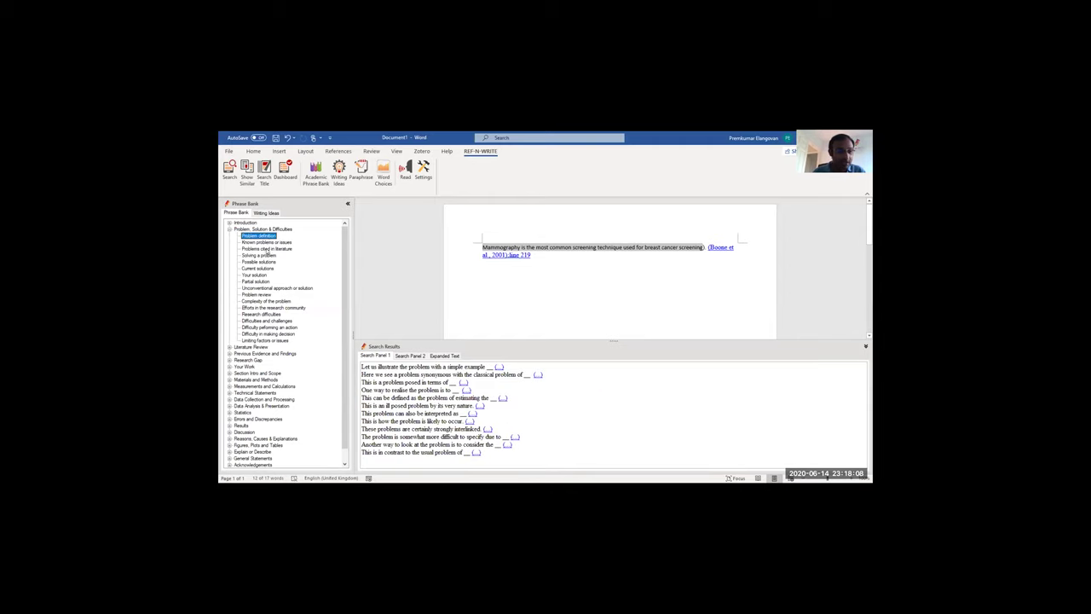
click(270, 243)
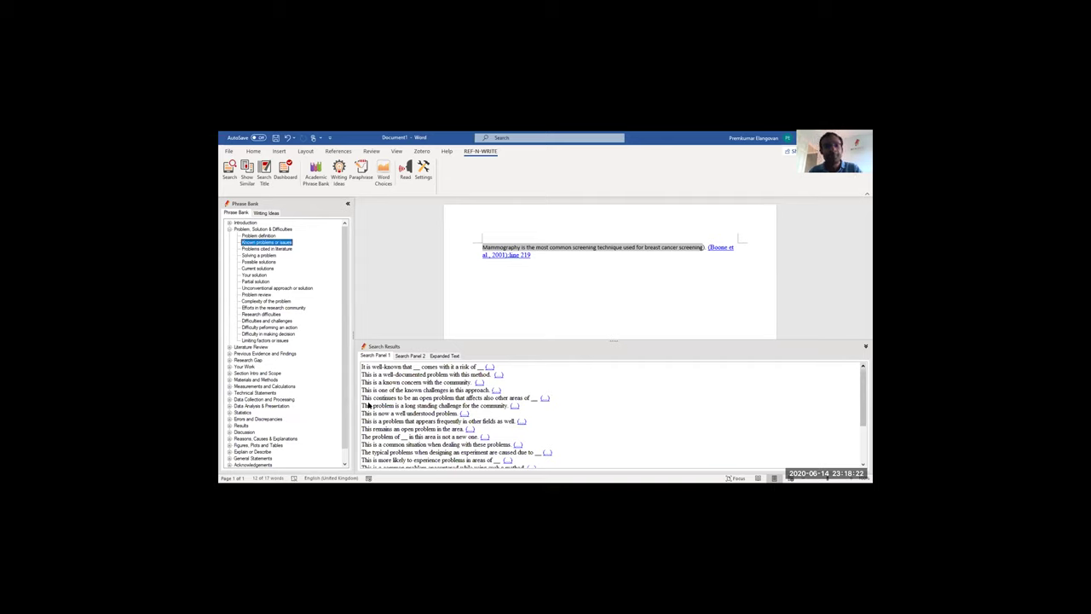
click(263, 301)
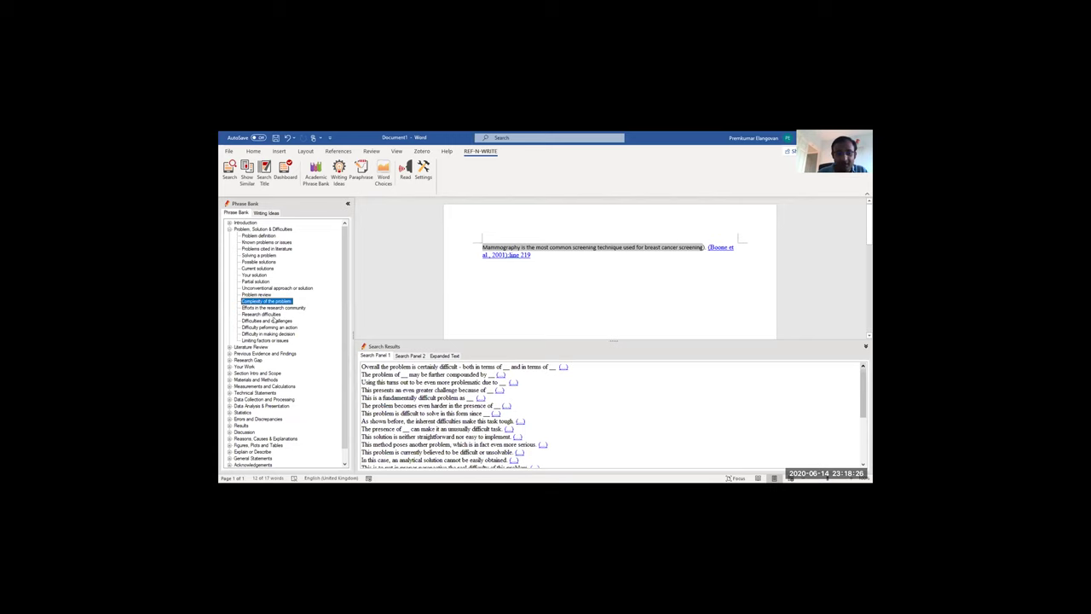
click(273, 321)
click(228, 228)
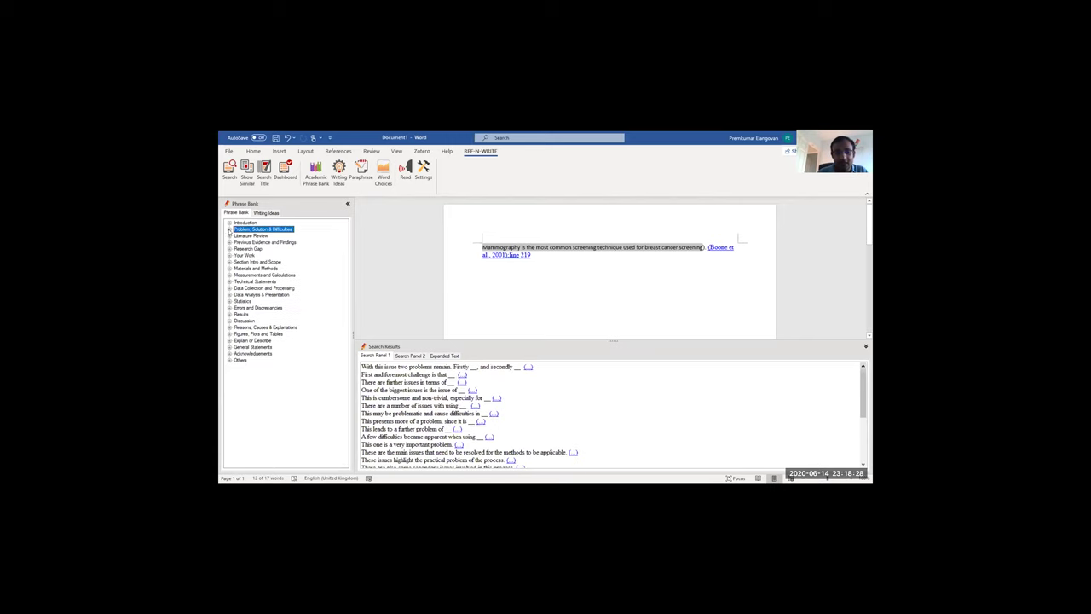
Step: Browse the Literature Review phrases, from Many studies in literature and Drawbacks of previous studies through Seminal or pioneering work to Questionable studies
click(228, 236)
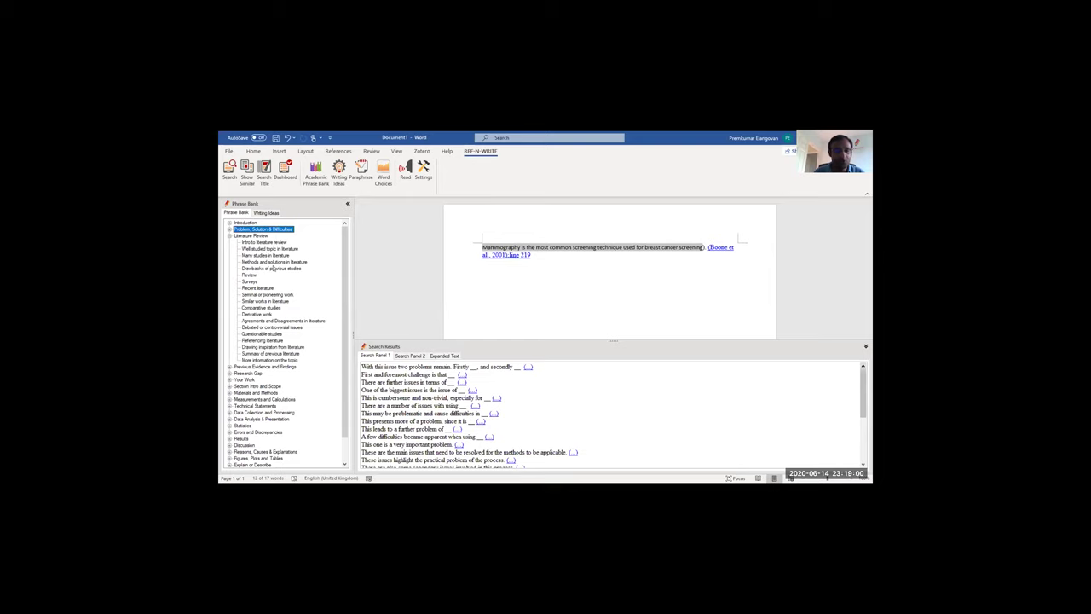
click(266, 254)
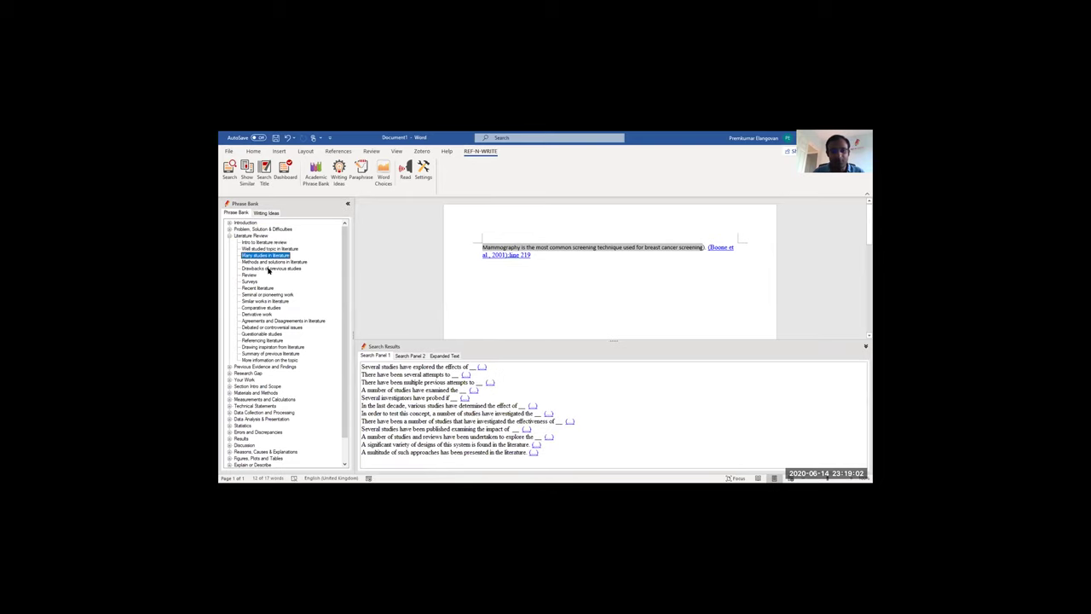
click(269, 269)
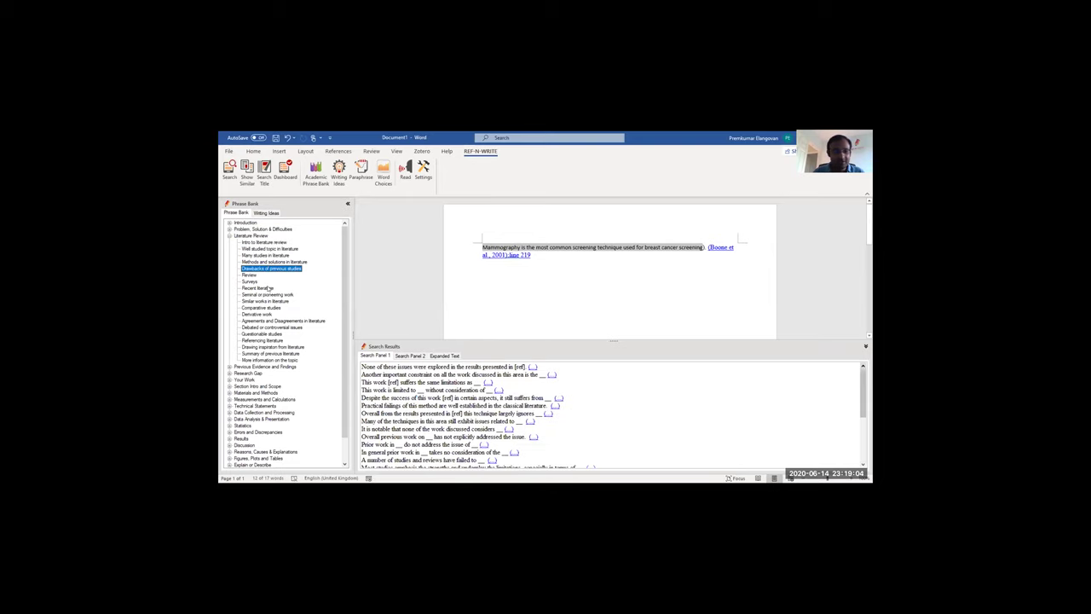
click(260, 288)
click(276, 295)
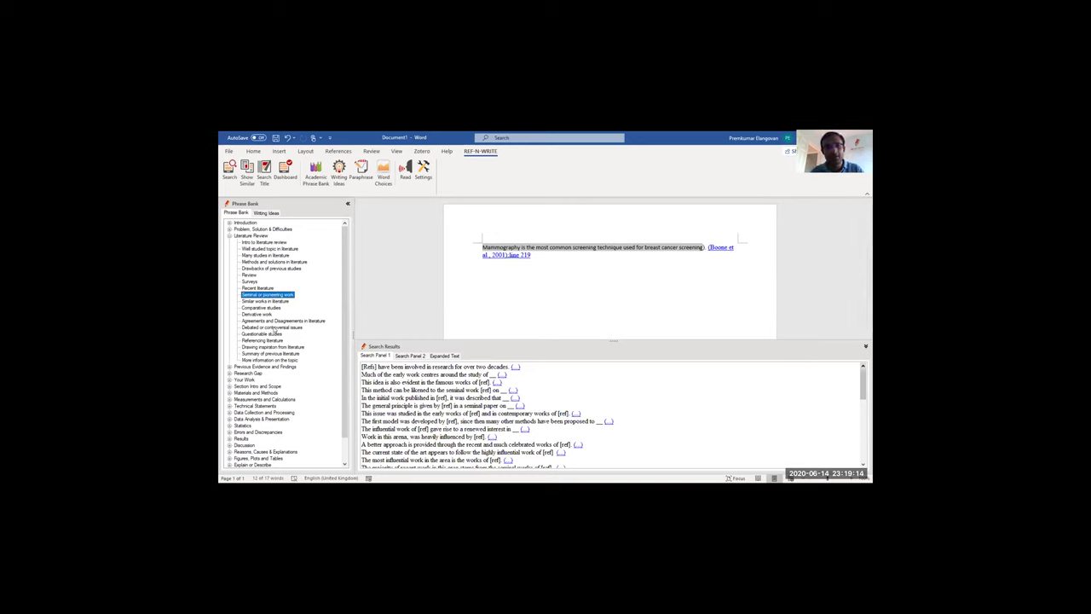
click(274, 328)
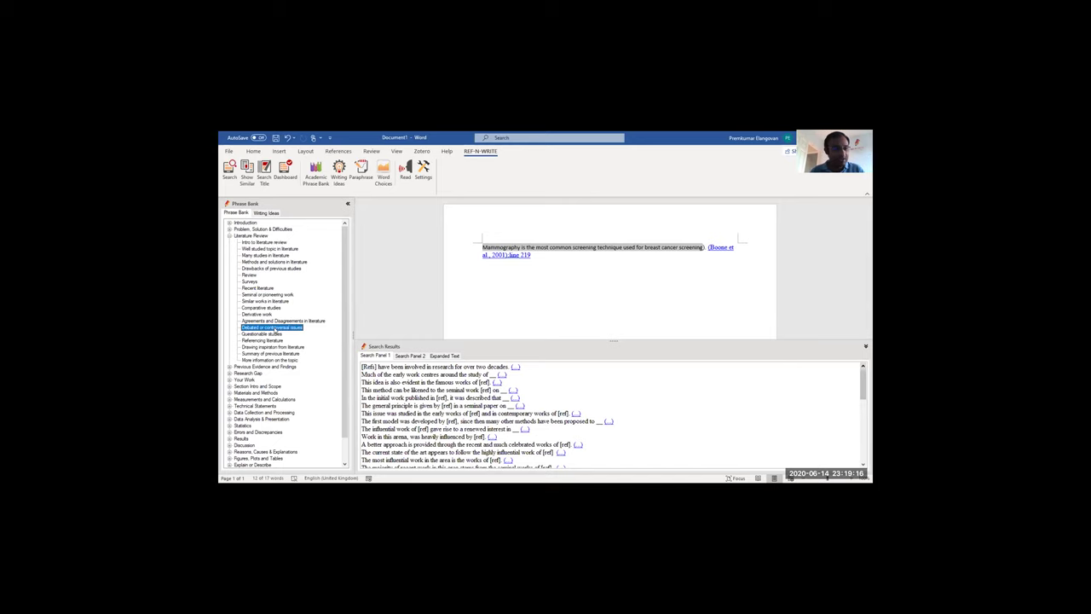
click(273, 334)
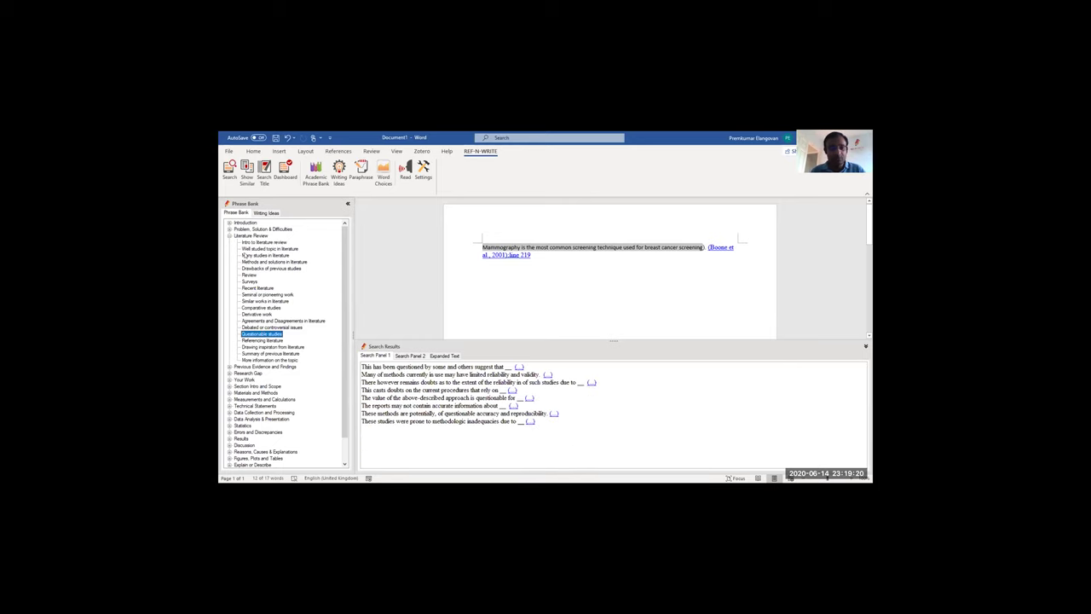
click(228, 235)
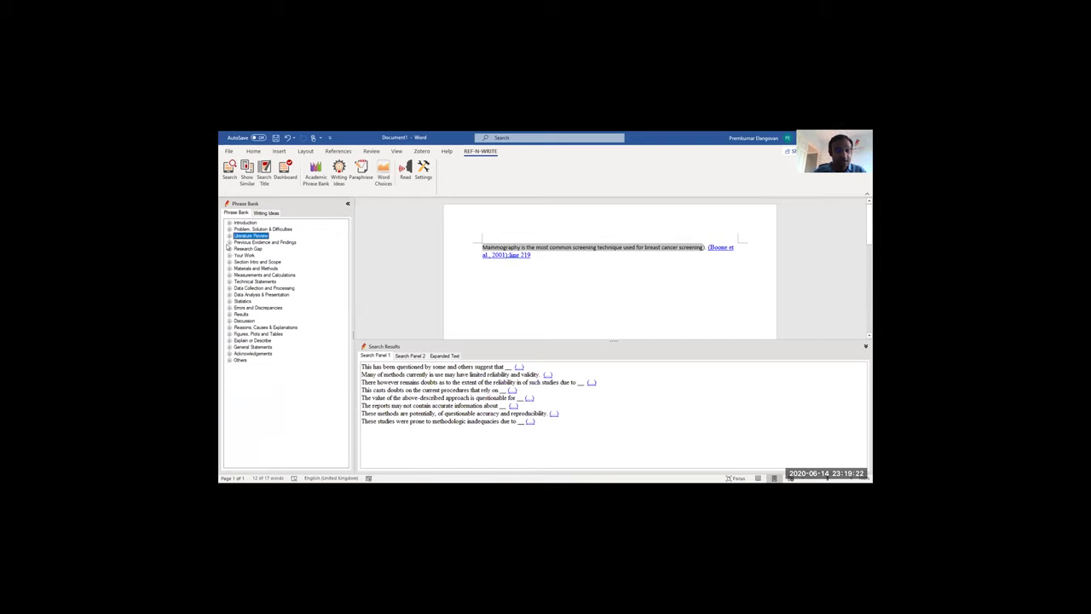
Step: Browse the Previous Evidence and Findings phrases for evidence from literature review, evidence from previous studies, Limited or lack of evidence, and Disputed evidence
click(228, 243)
click(257, 261)
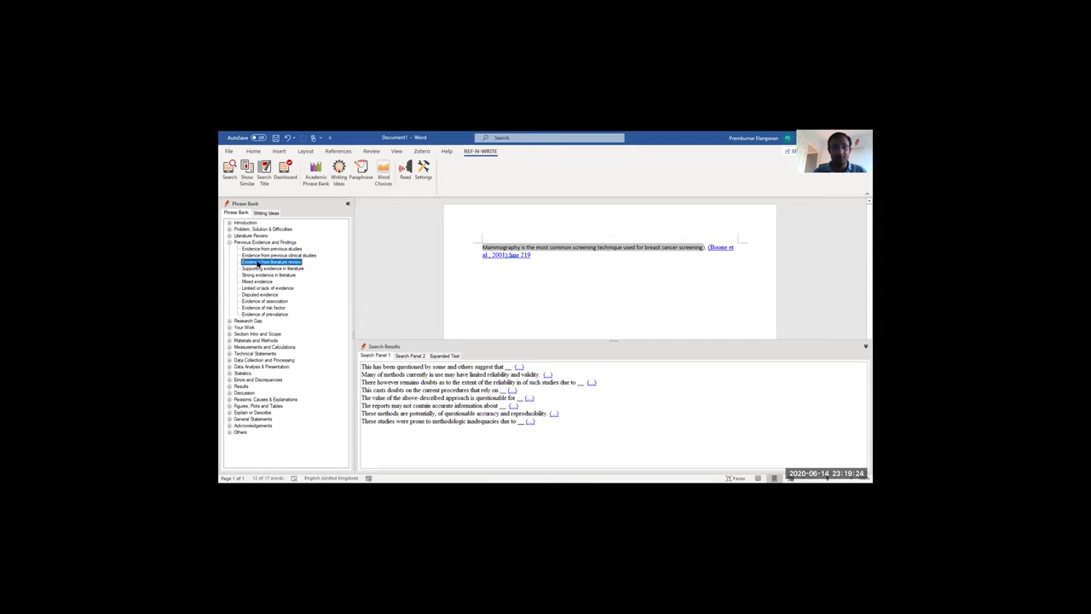
click(267, 249)
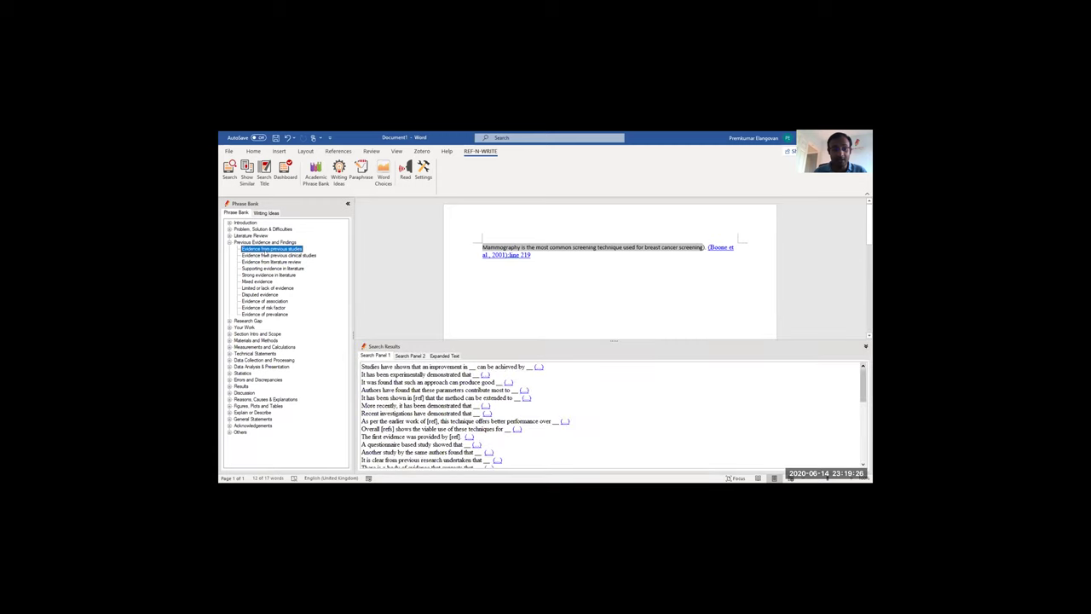
click(267, 288)
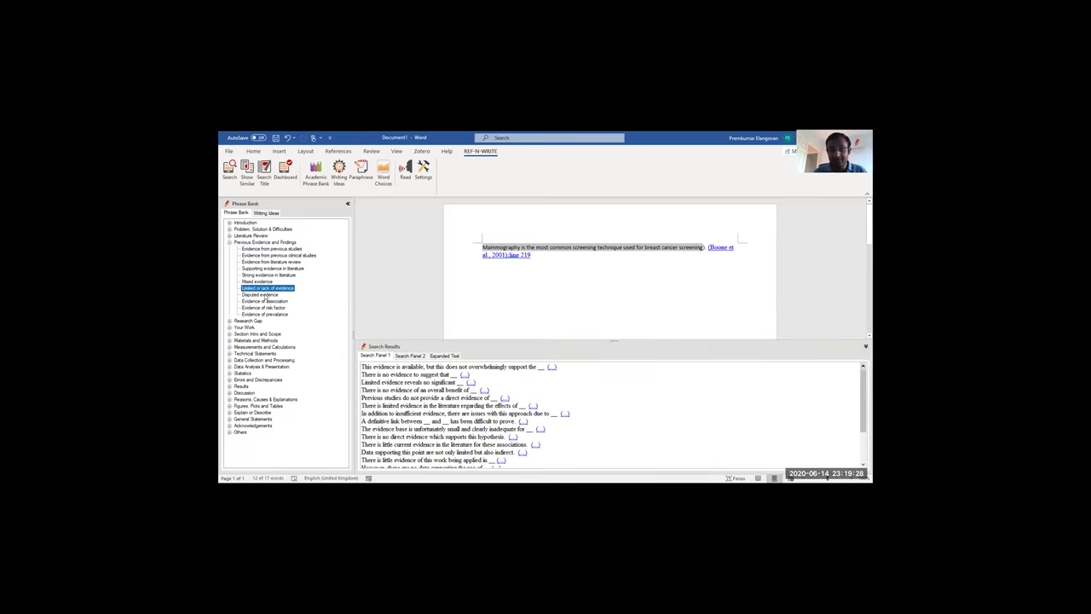
click(265, 295)
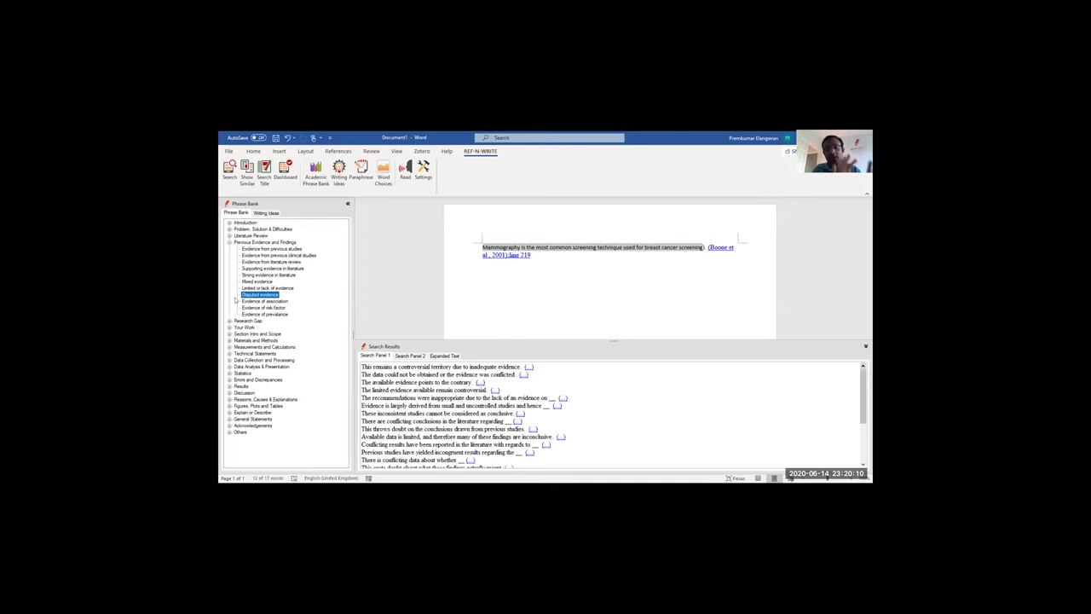
click(228, 244)
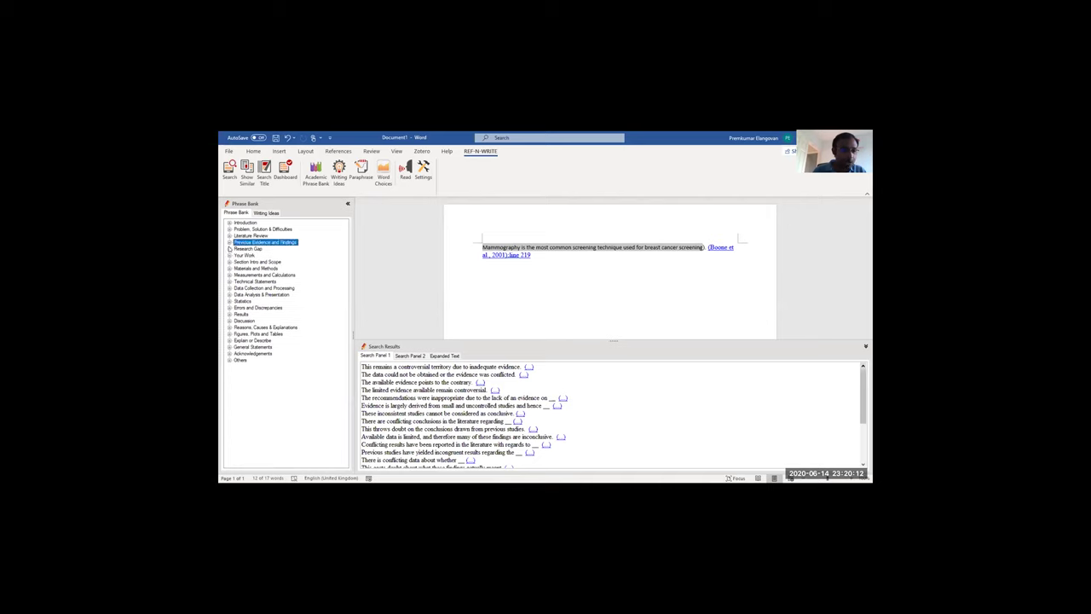
Step: Look into the Research Gap category, and examine the Study design phrases under Your Work before collapsing that category
click(229, 248)
click(229, 249)
click(229, 254)
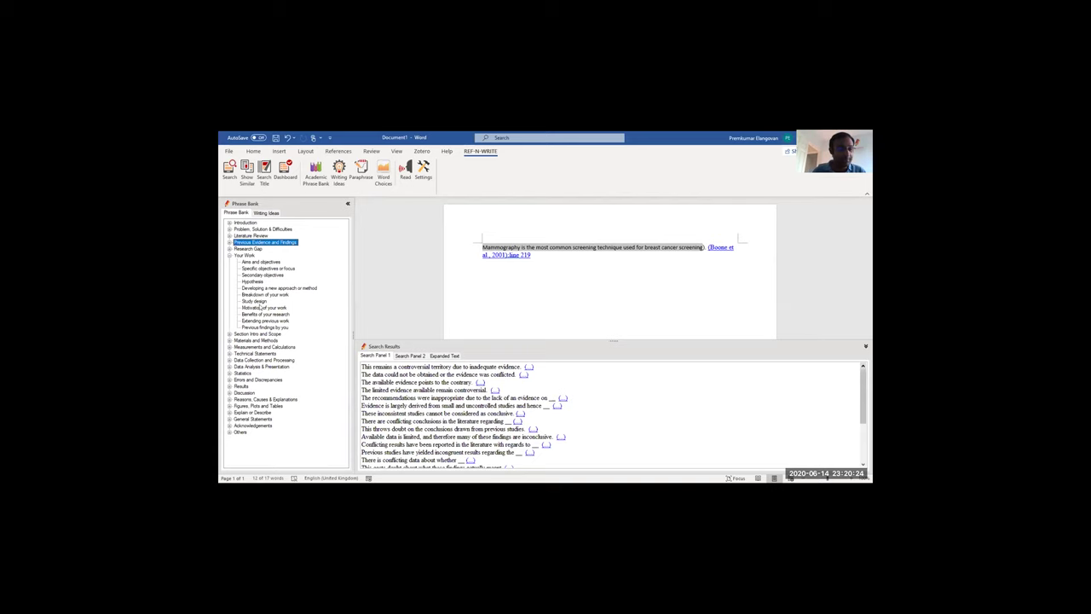
click(257, 302)
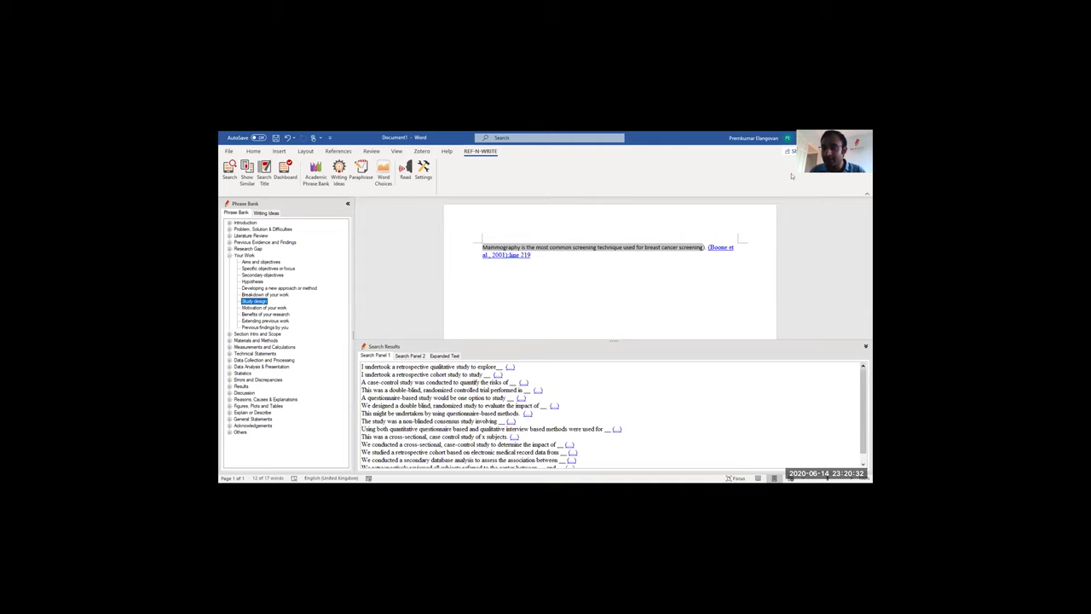
click(694, 314)
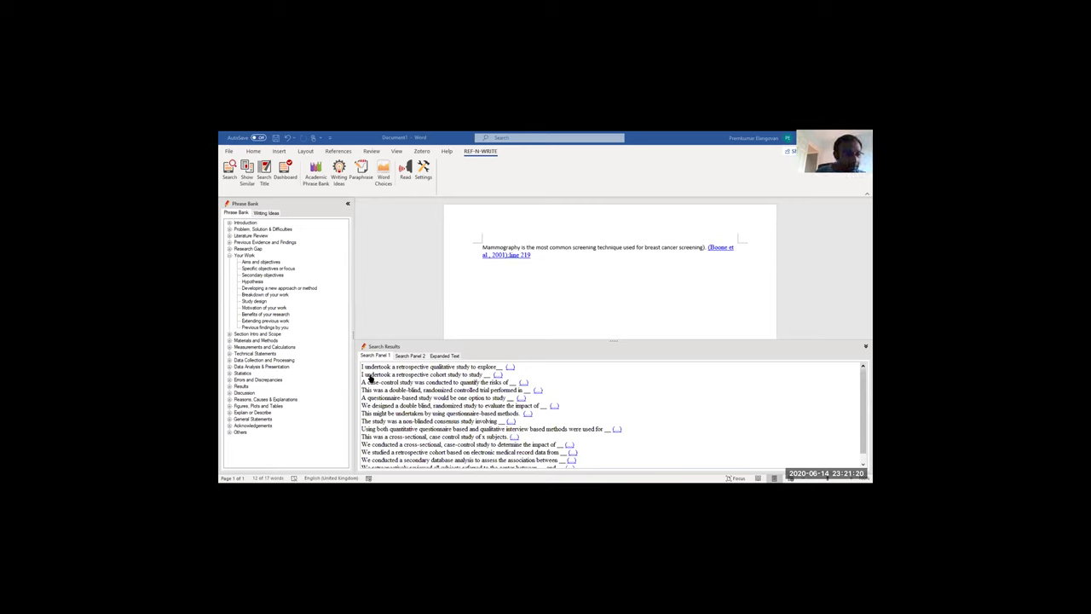
click(229, 255)
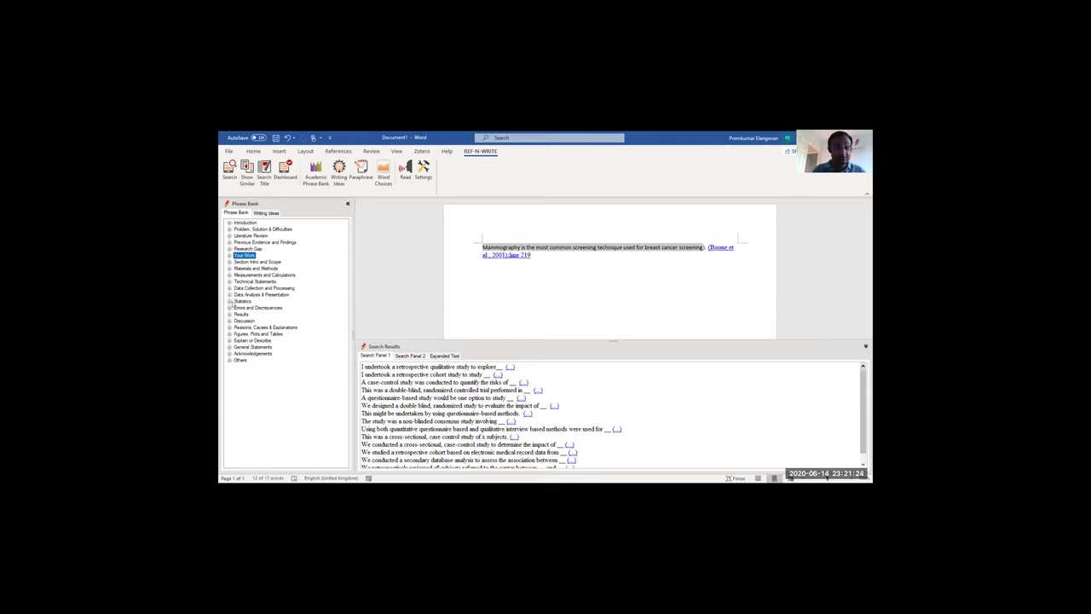
Step: Browse the Results phrases for Neutral findings, Unexpected findings and Inconclusive results, and collapse the category
click(228, 314)
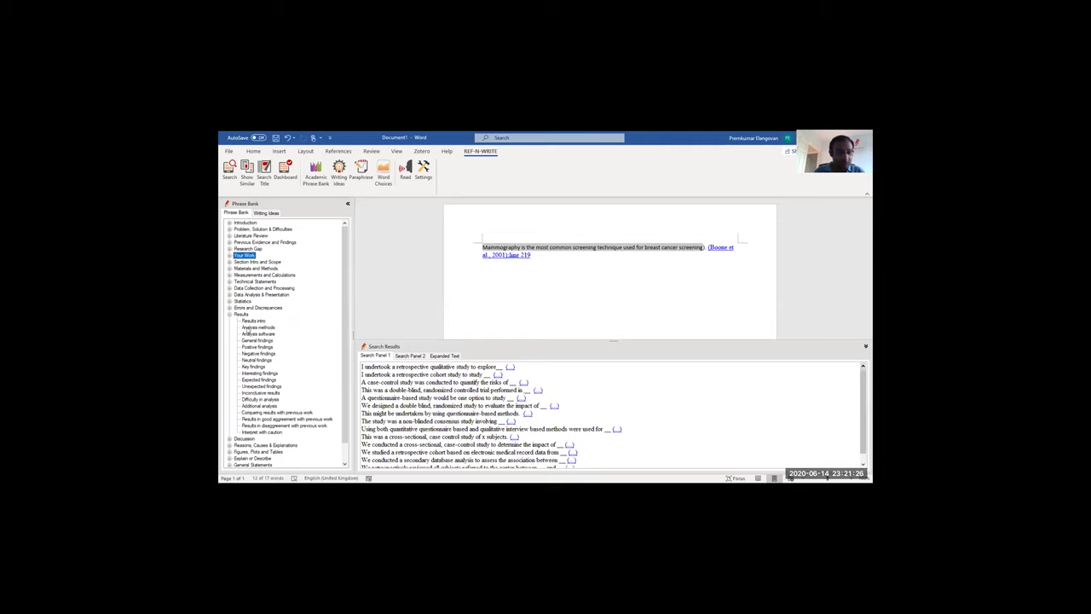
click(258, 360)
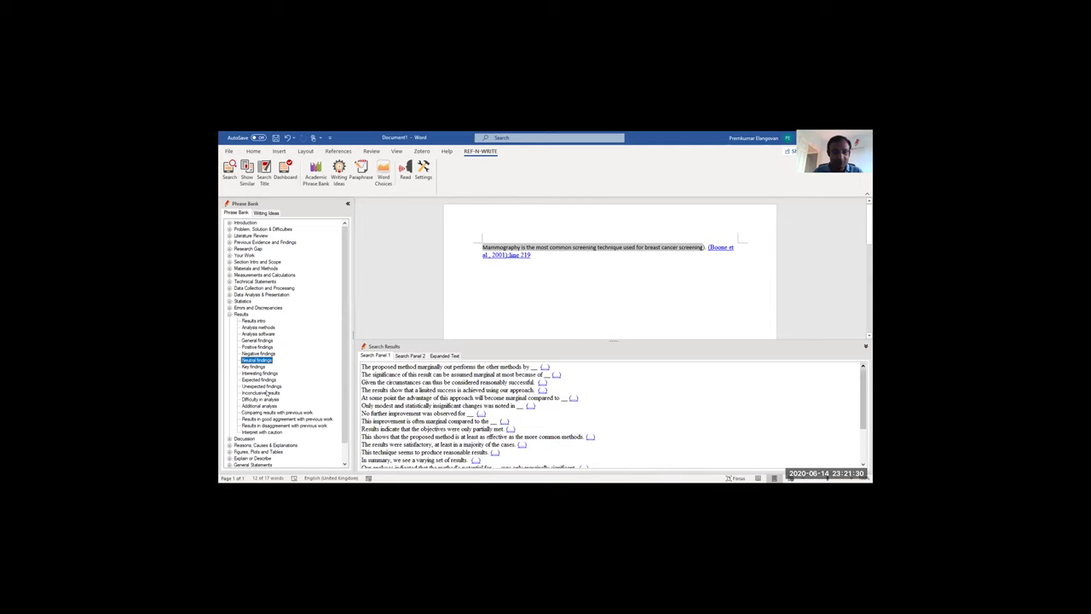
click(266, 387)
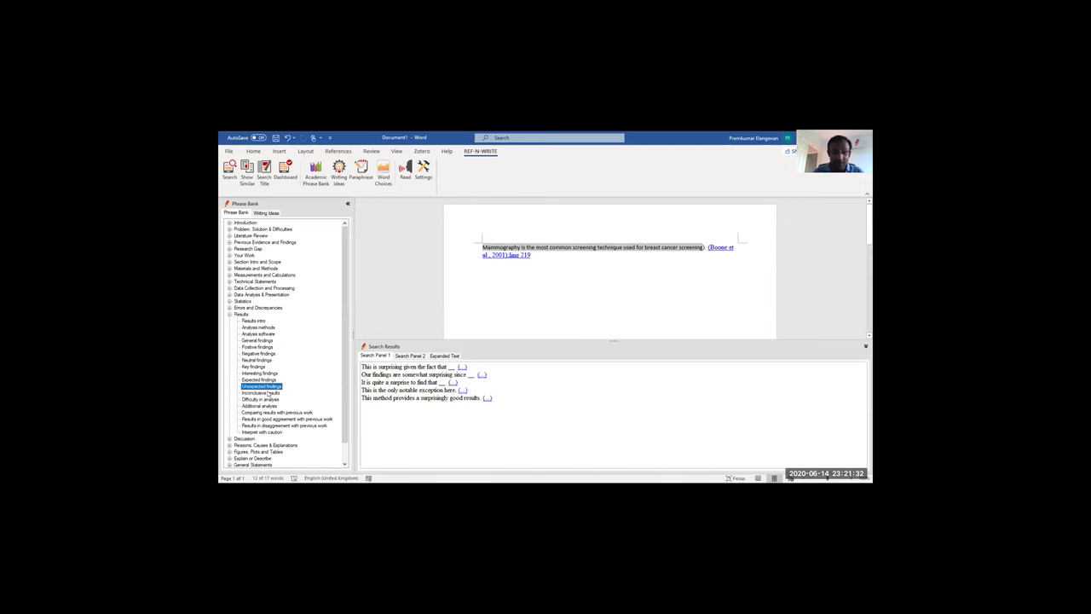
click(263, 392)
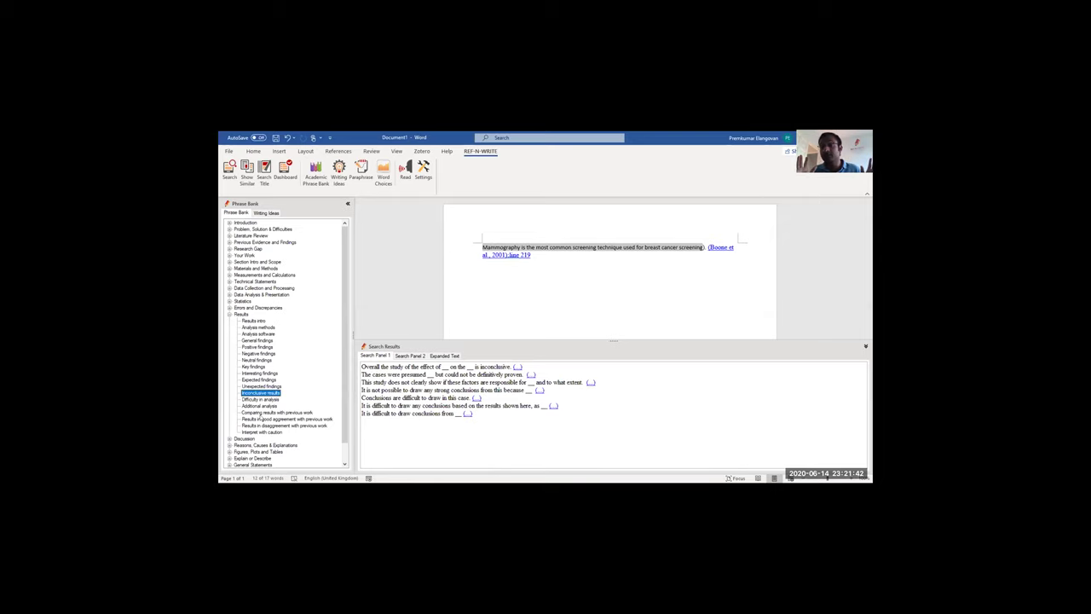
click(229, 314)
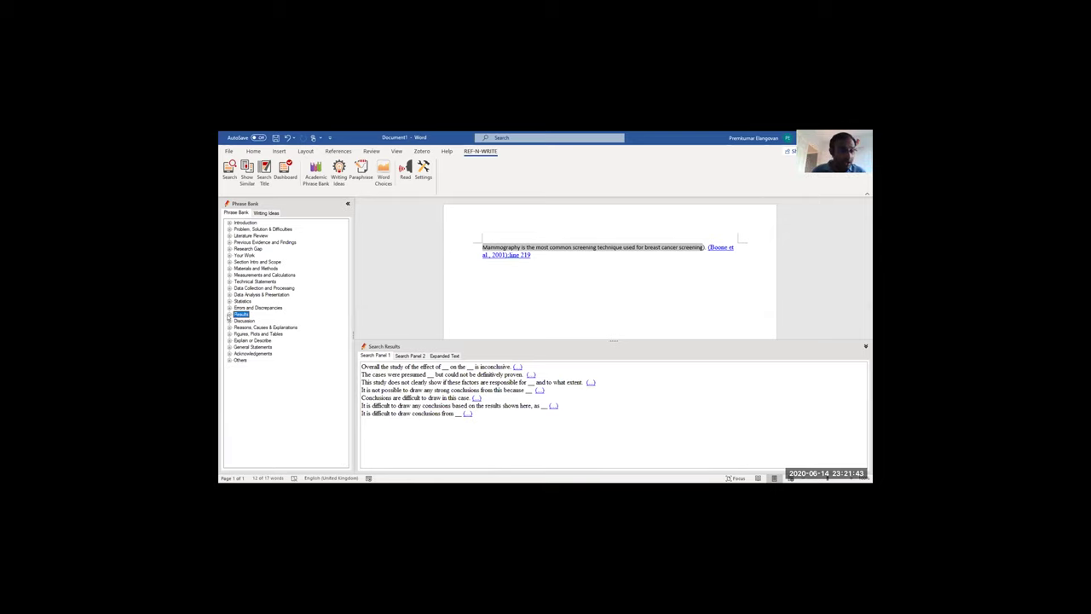
Step: Examine the Discussion subcategories in the phrase bank, and collapse the category
click(229, 320)
click(245, 322)
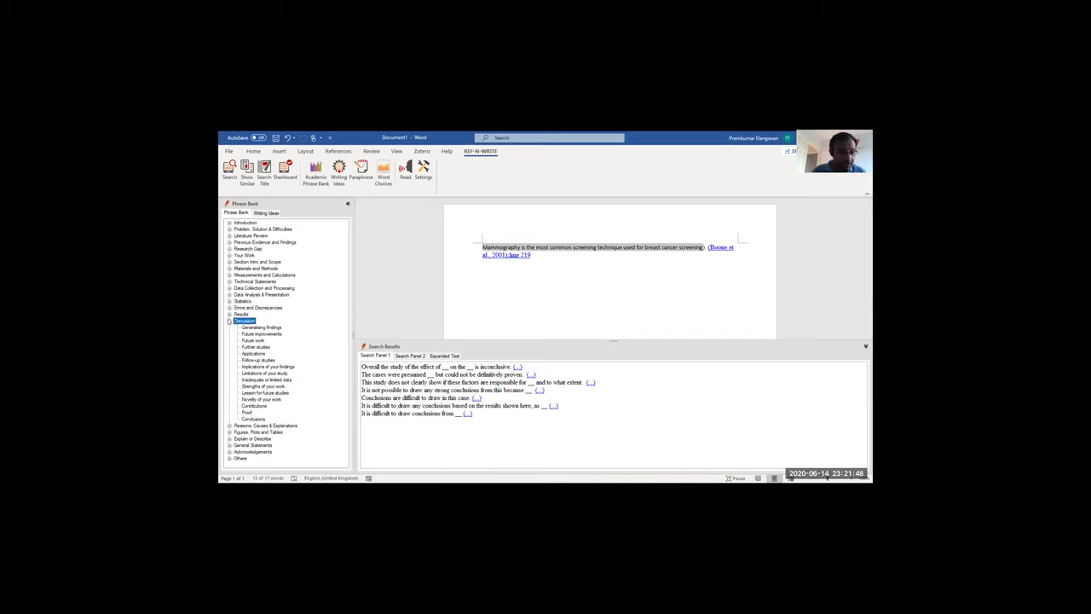
click(230, 321)
Step: Browse the Limitations phrases under General Statements, look into the Others category, and hide the phrase bank pane
click(229, 347)
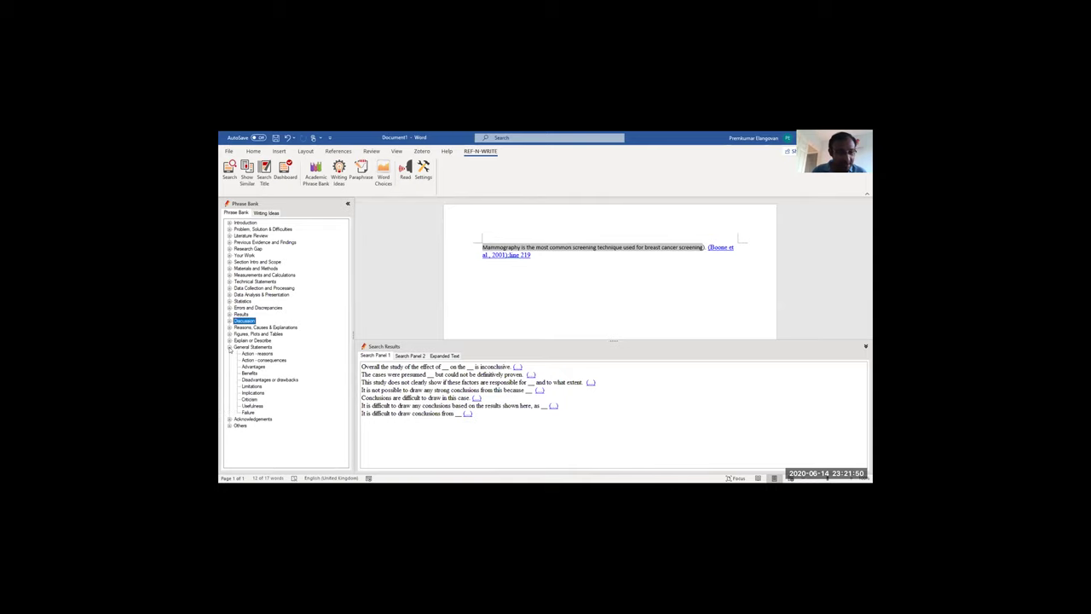
click(253, 393)
click(253, 387)
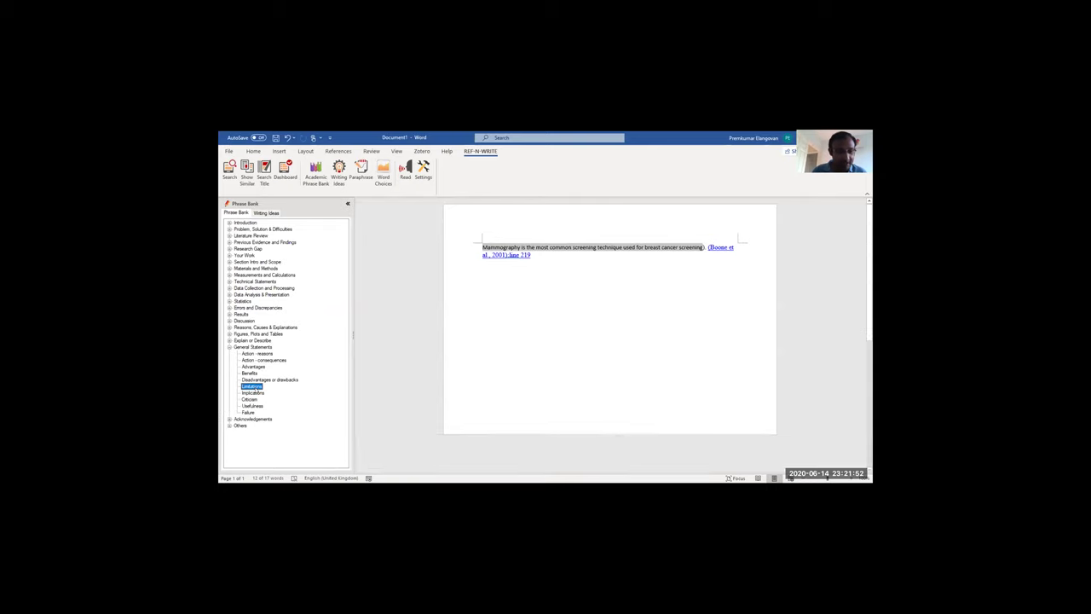
click(228, 348)
click(228, 348)
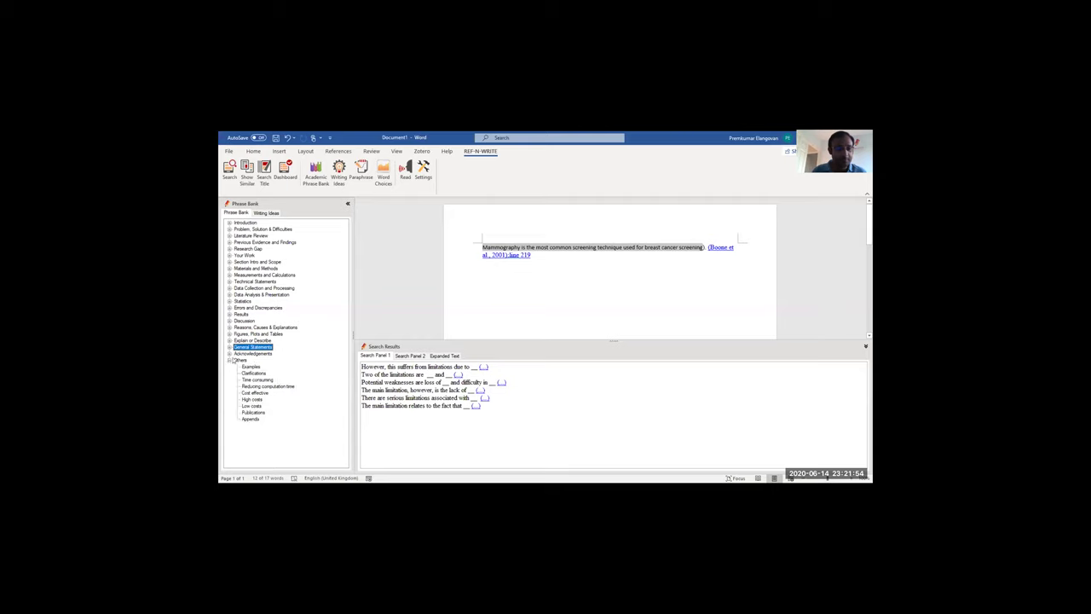
double_click(249, 348)
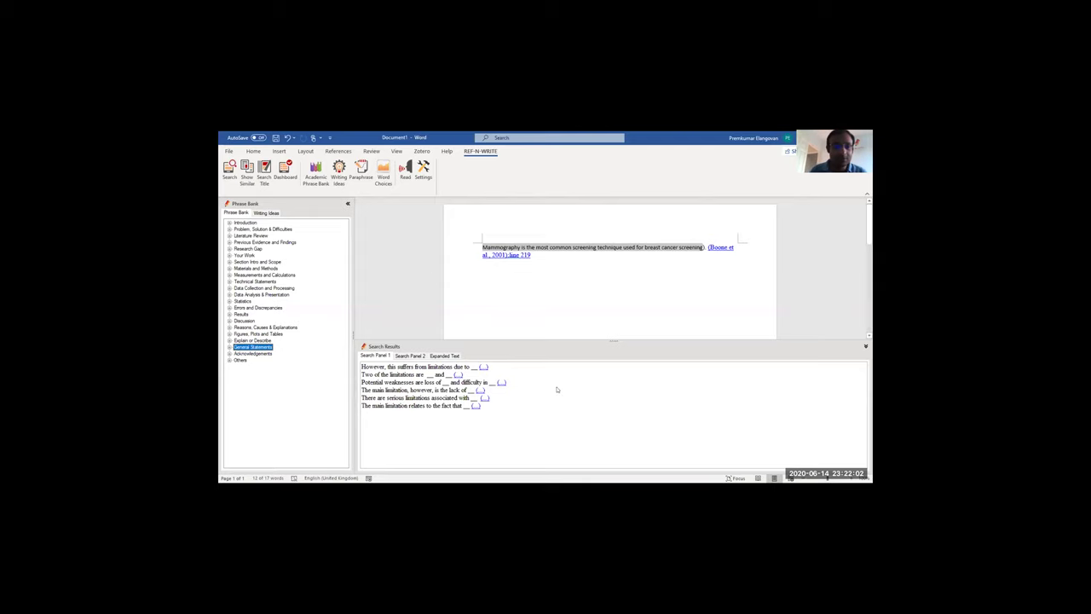
click(347, 204)
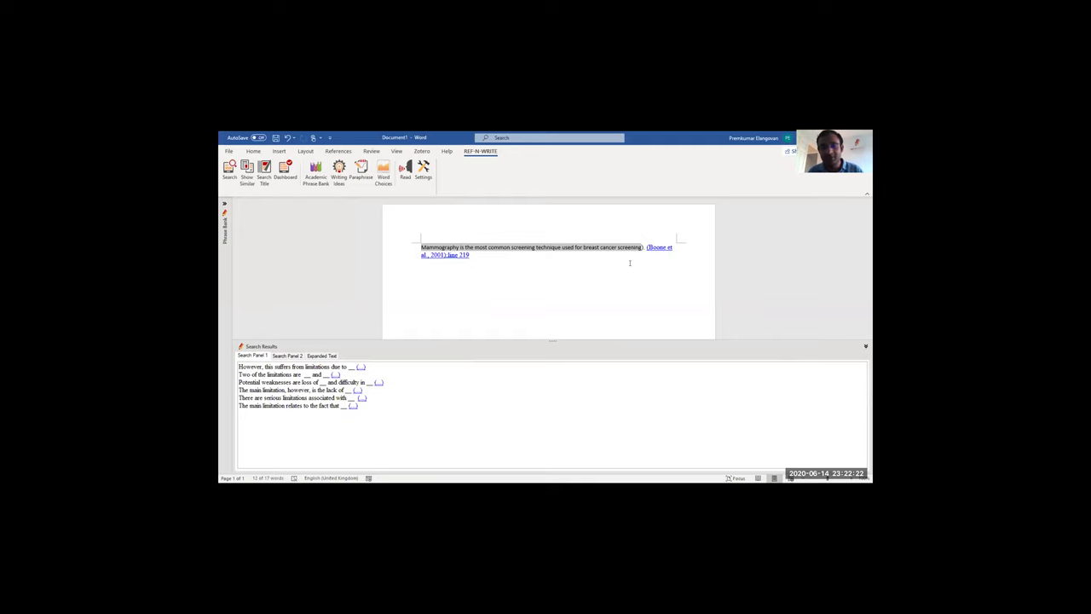
Step: Show the Popular method phrases in Writing Ideas and look up alternatives to "This is currently the widest accepted method for"
click(342, 180)
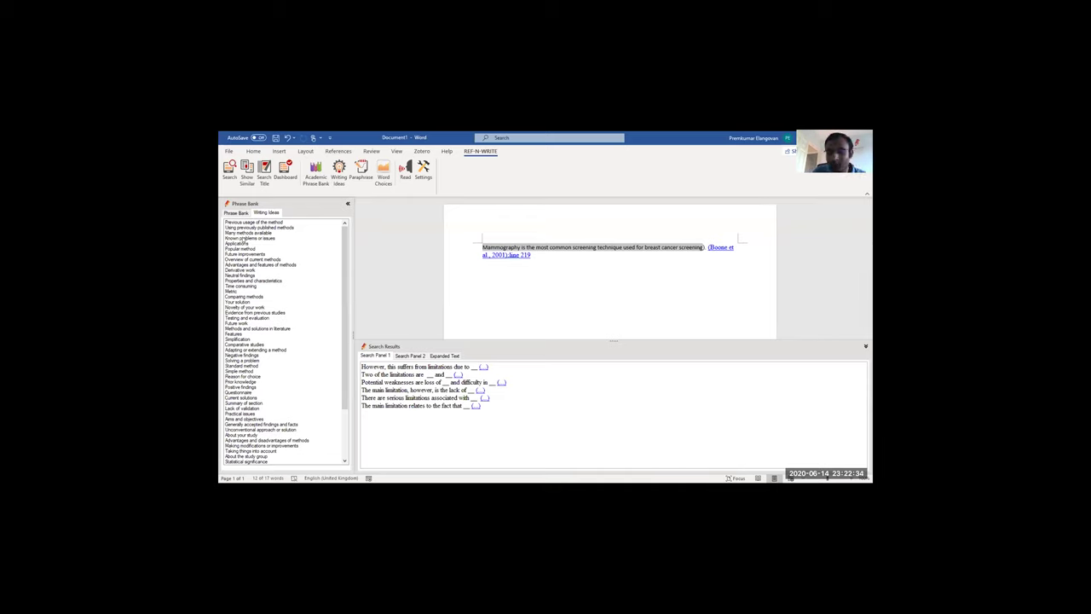
click(243, 249)
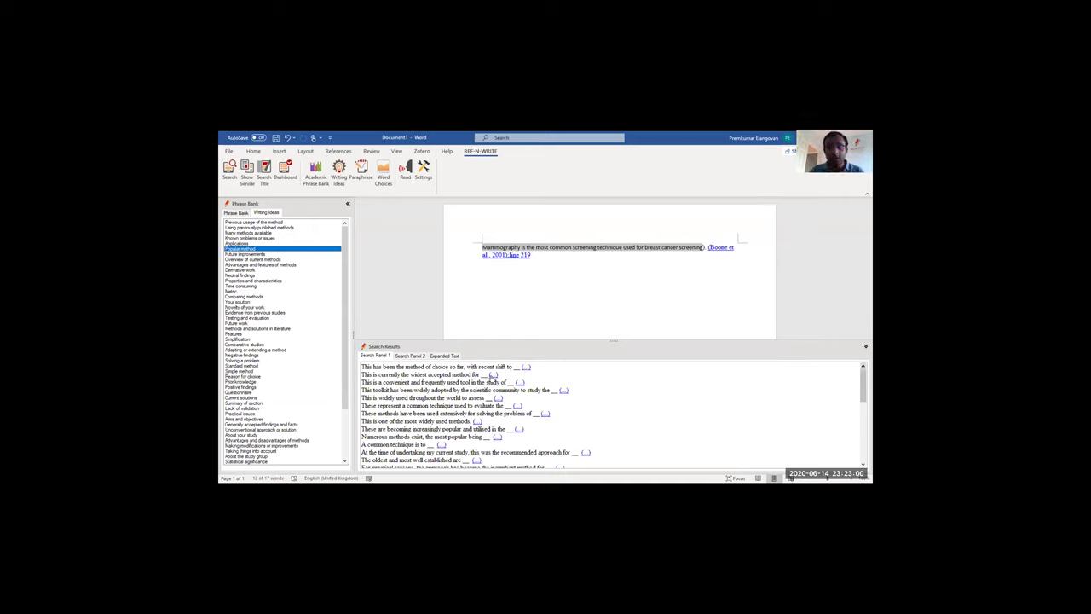
drag(365, 375, 499, 376)
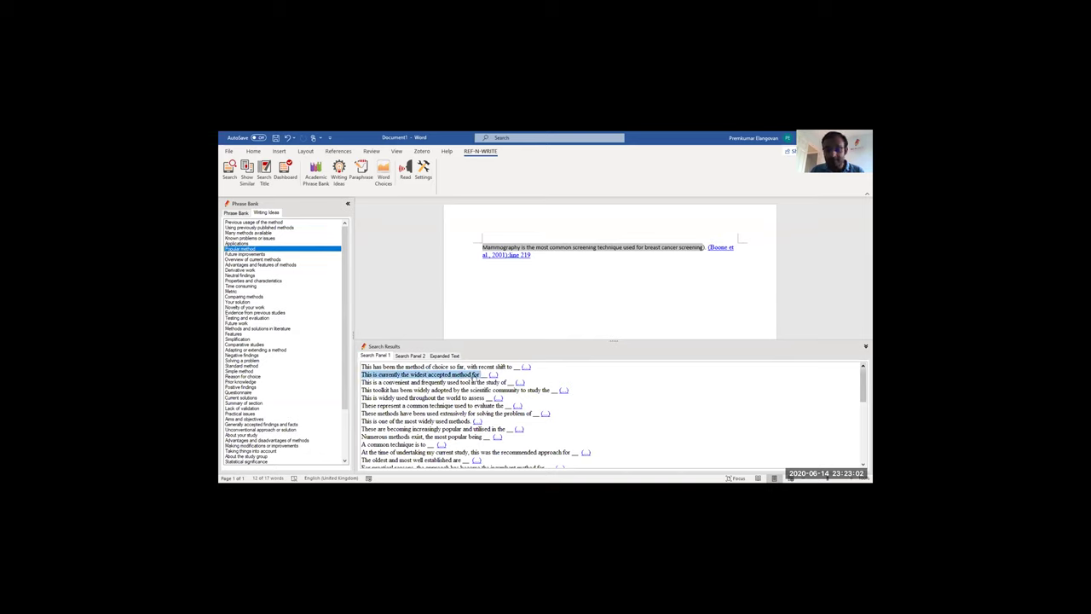
click(452, 378)
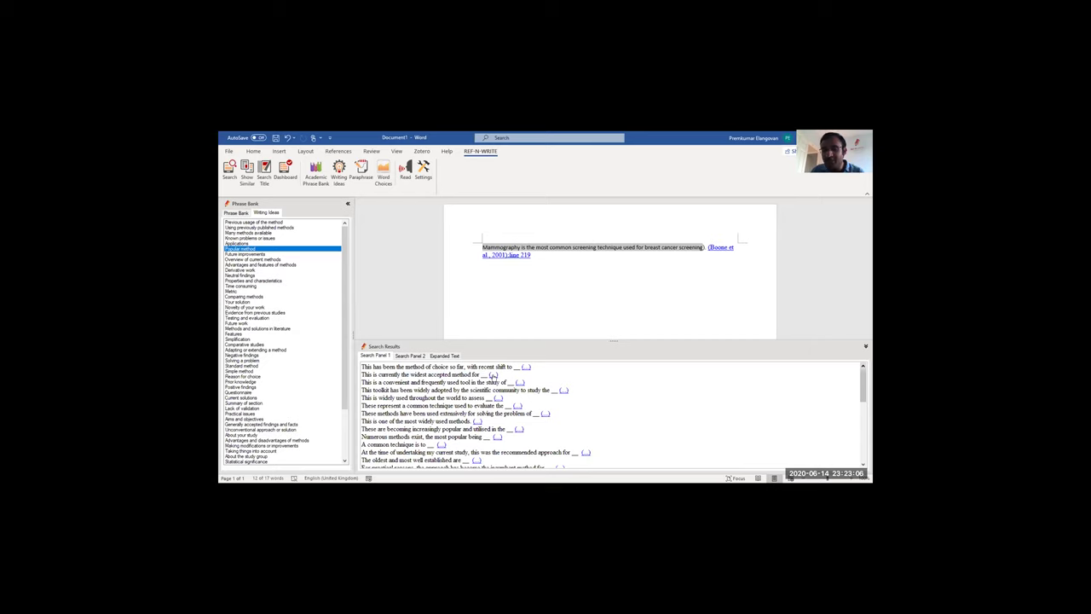
key(ctrl+a)
key(Delete)
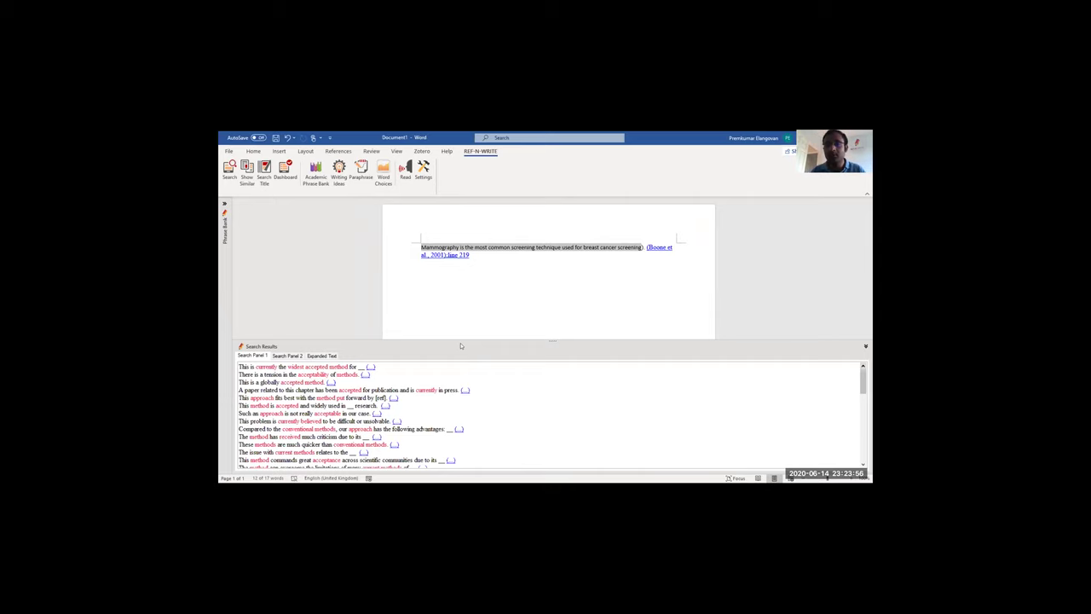
Step: Paraphrase the mammography sentence in the document and examine the suggested academic phrases
click(642, 247)
drag(642, 247, 397, 247)
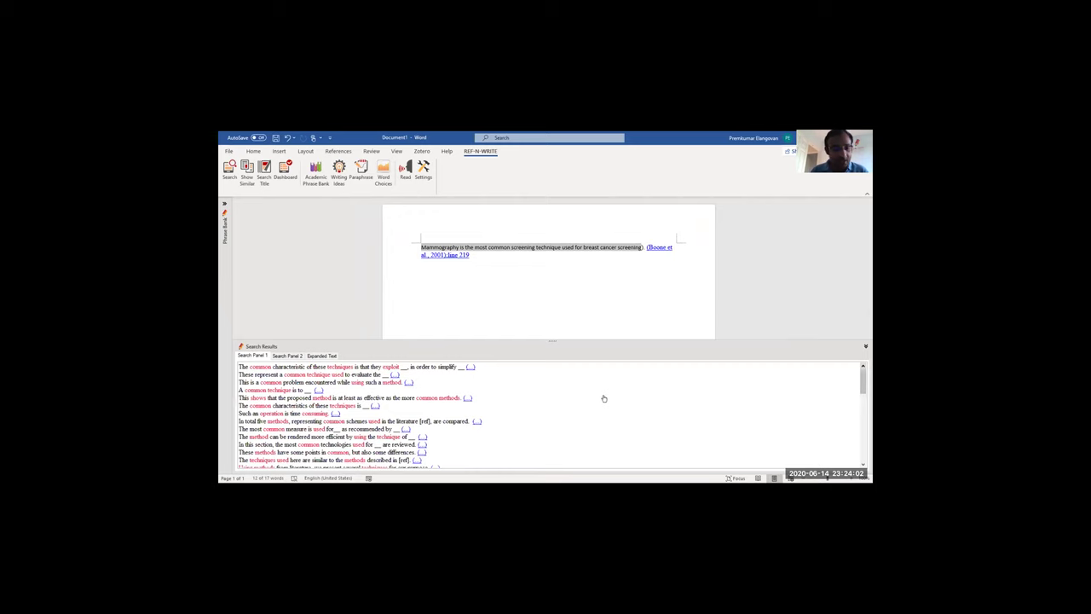
scroll(604, 402, down, 3)
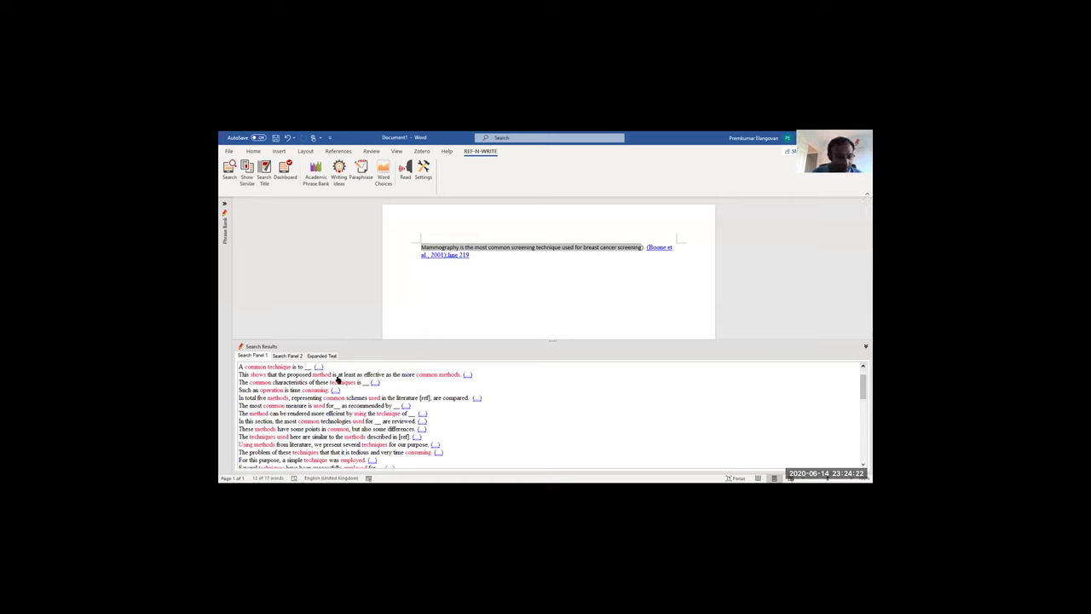
scroll(353, 382, up, 1)
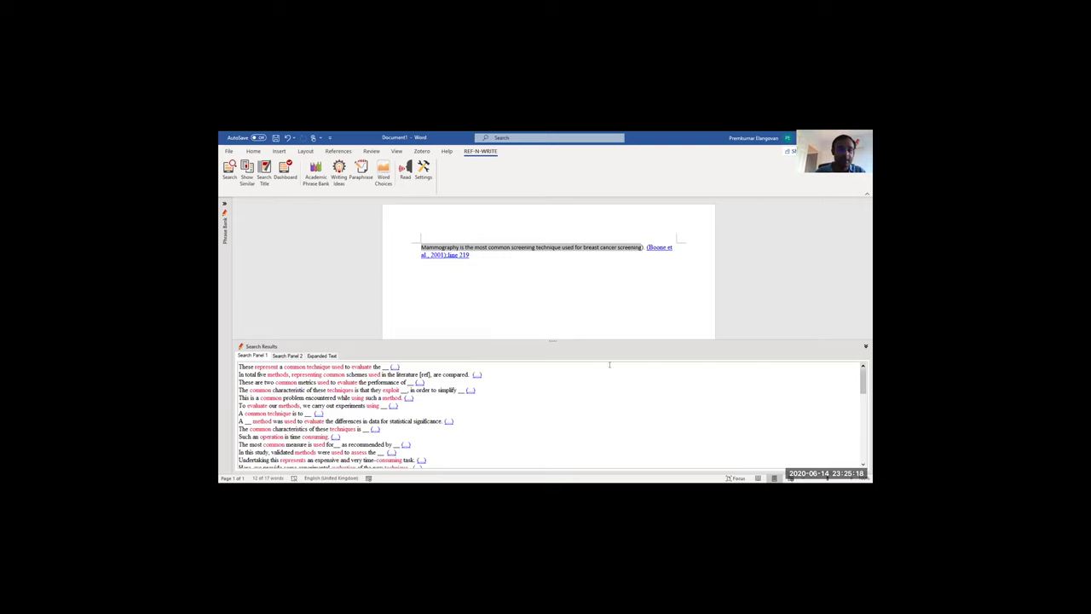
click(602, 258)
drag(458, 246, 642, 247)
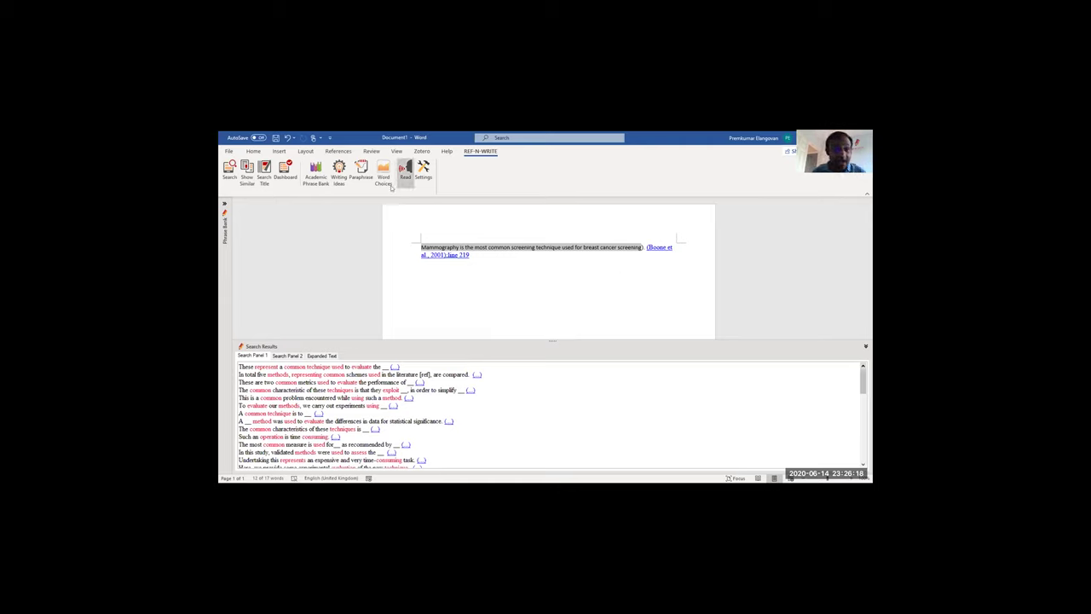
Step: Look up word choices for "technique" and for "common" in the mammography sentence
click(484, 235)
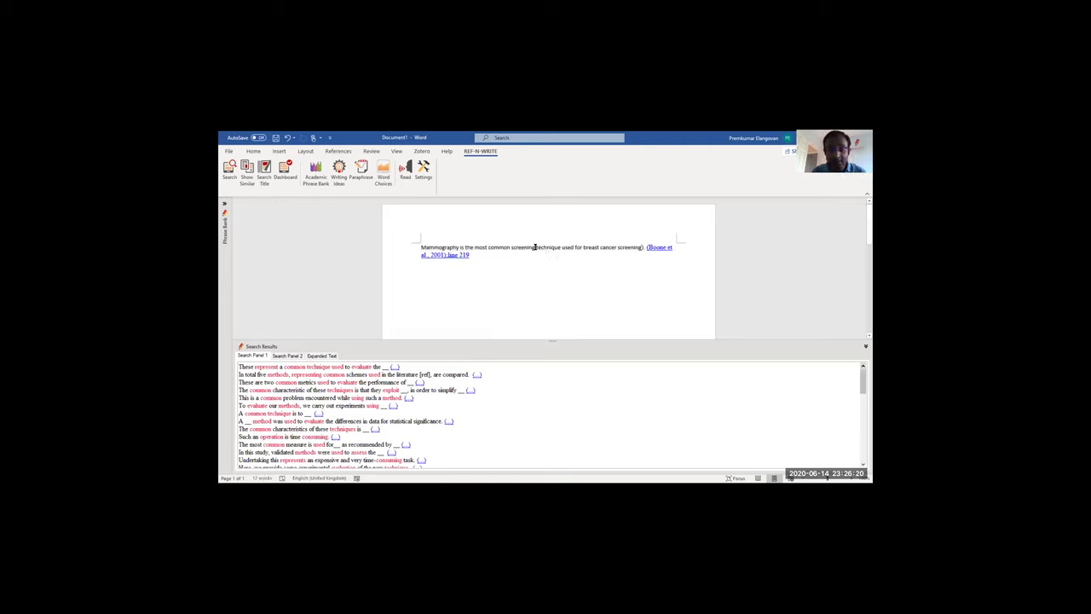
drag(535, 248, 561, 247)
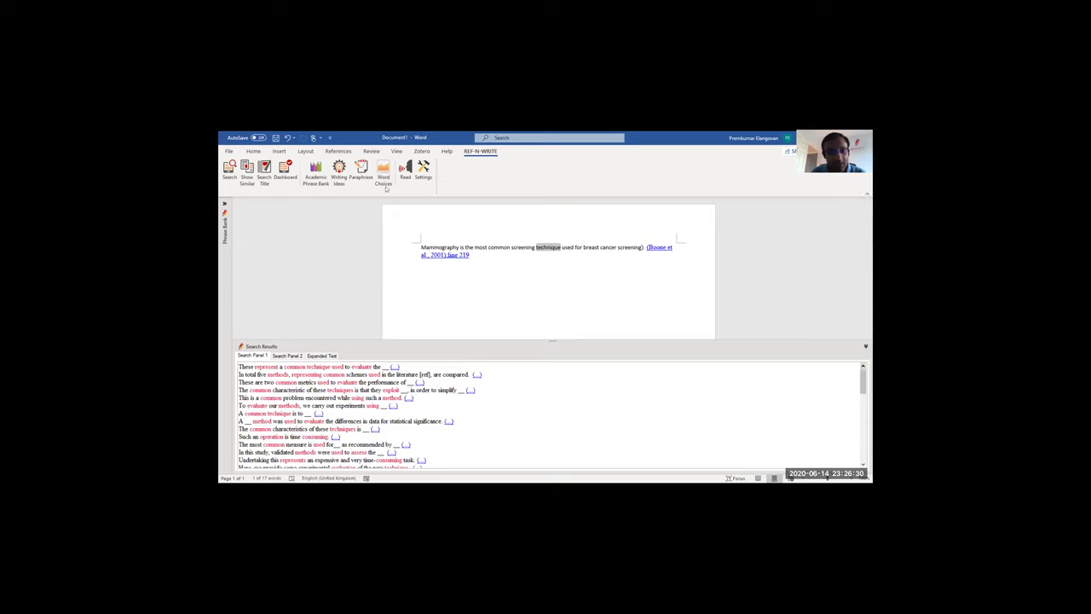
click(381, 181)
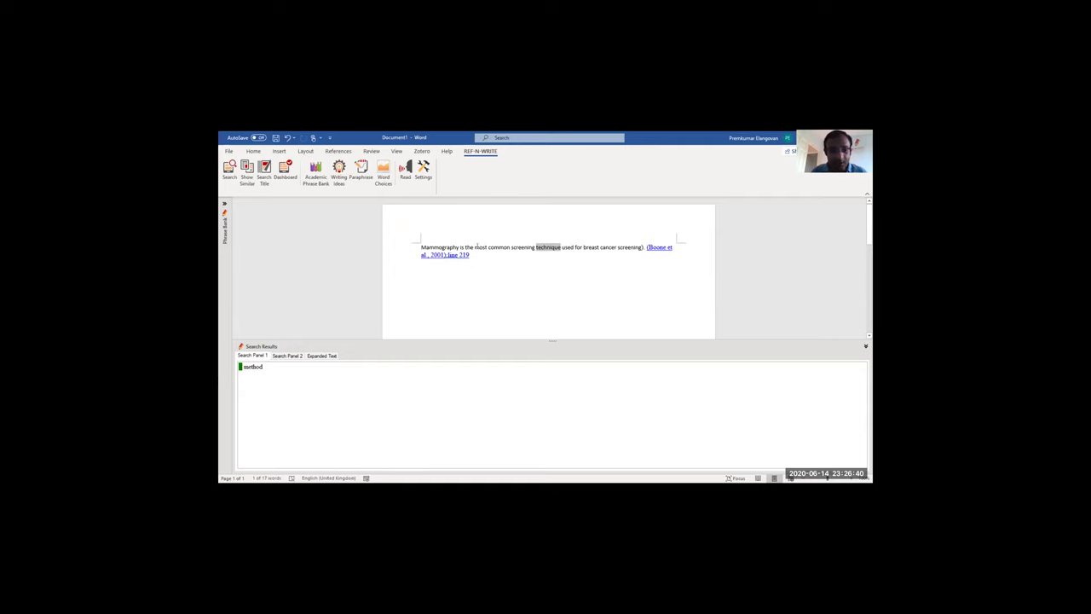
double_click(507, 246)
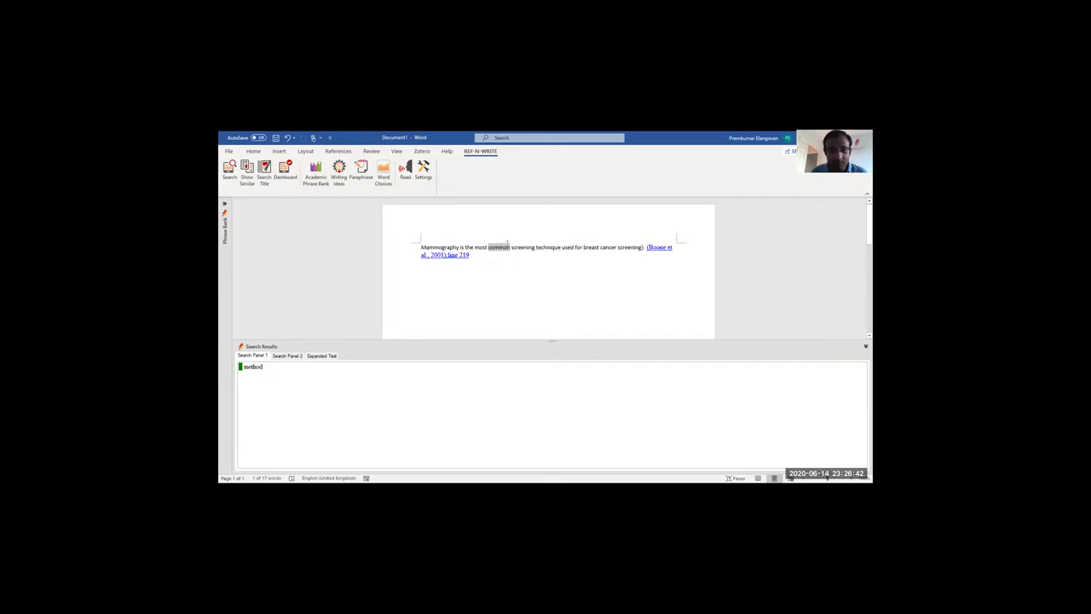
click(383, 170)
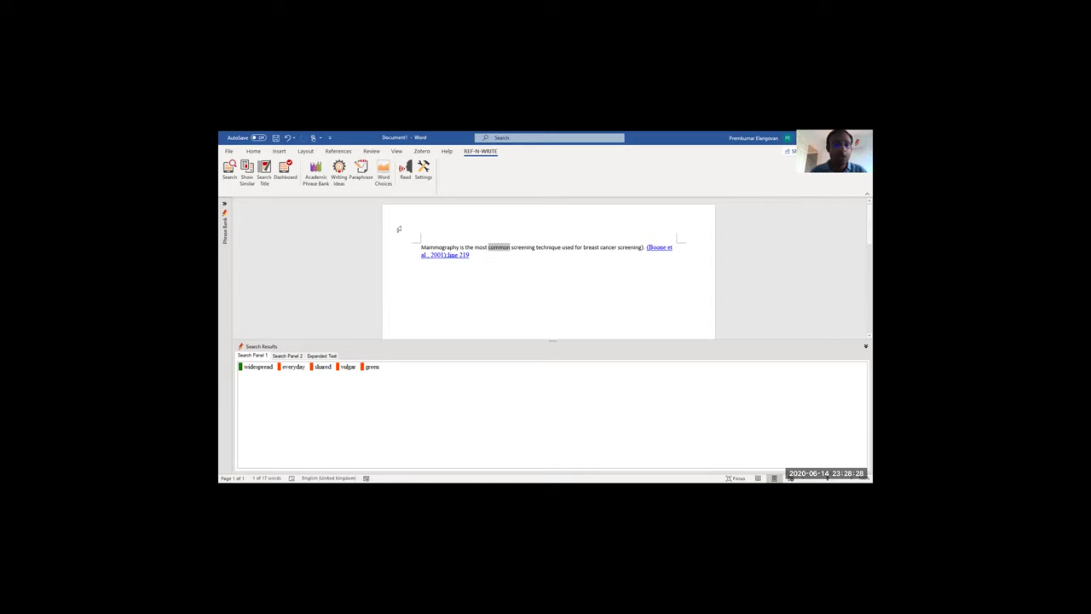
Step: Have the whole paragraph with its citation read aloud, and clear the selection
click(471, 279)
drag(471, 279, 416, 197)
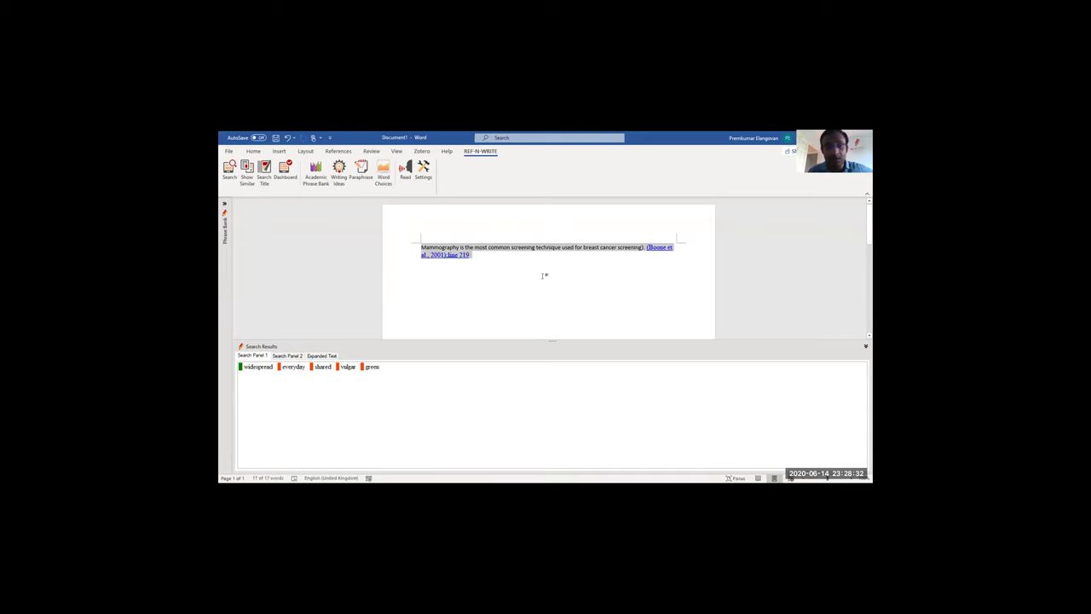
click(405, 179)
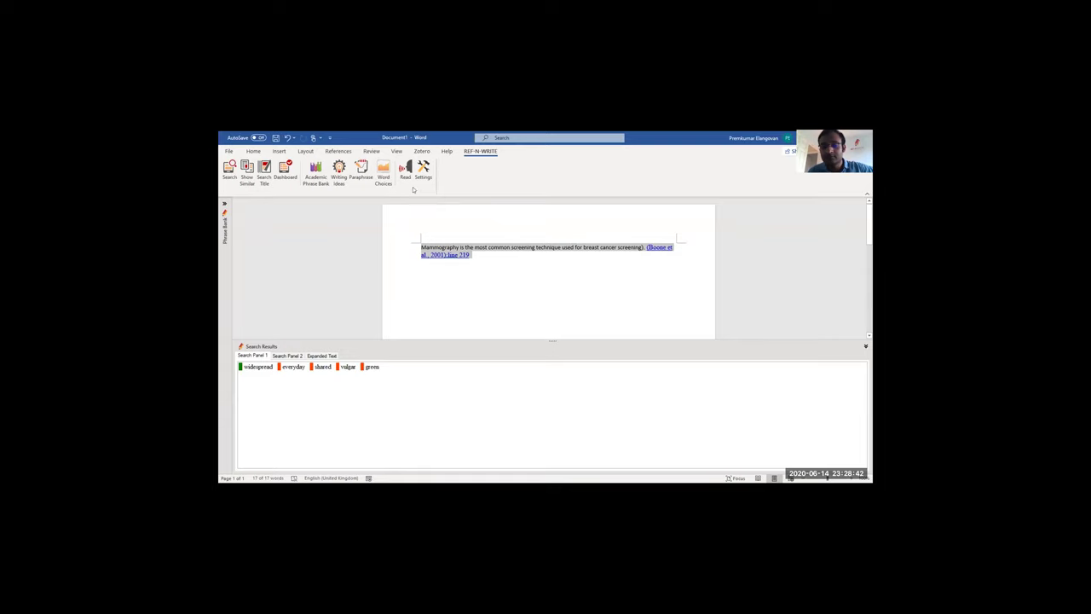
click(488, 249)
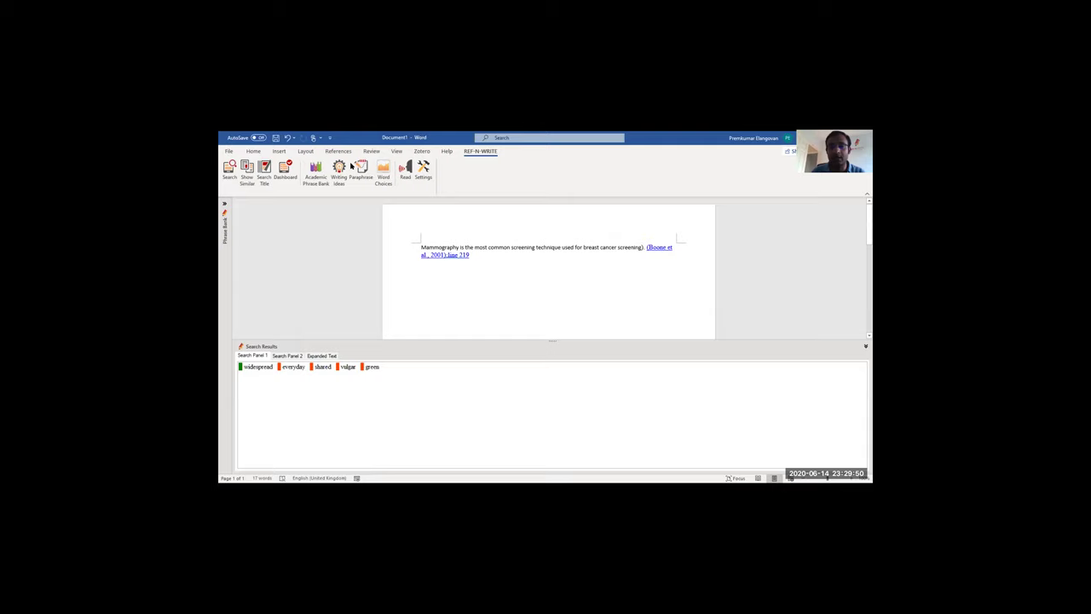
Step: Review the add-in settings, including the results-per-document options for Search Panel 1, and close them without saving
click(425, 178)
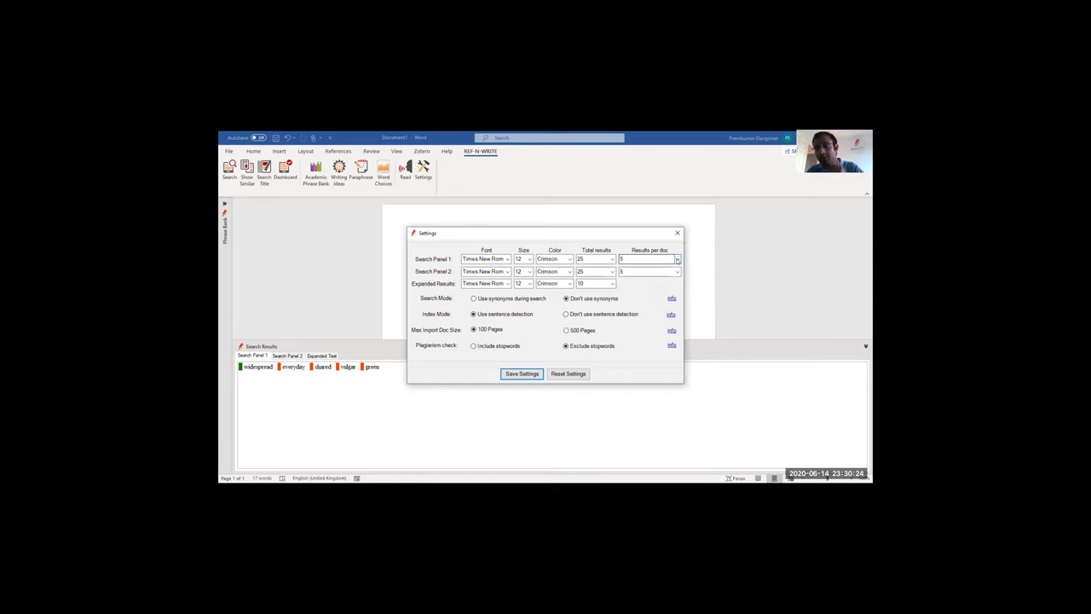
click(677, 259)
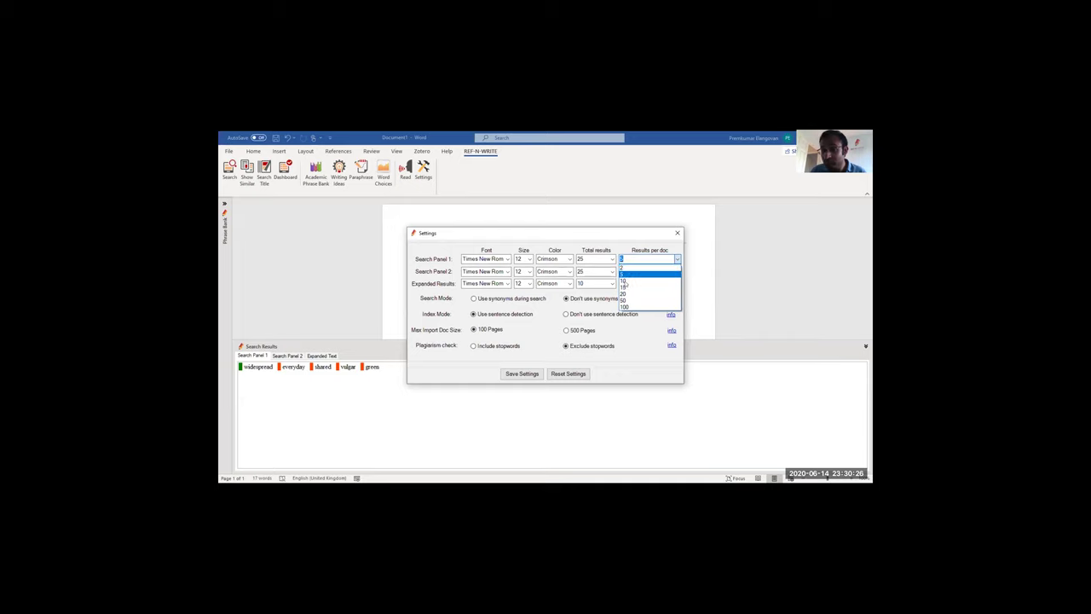
click(630, 247)
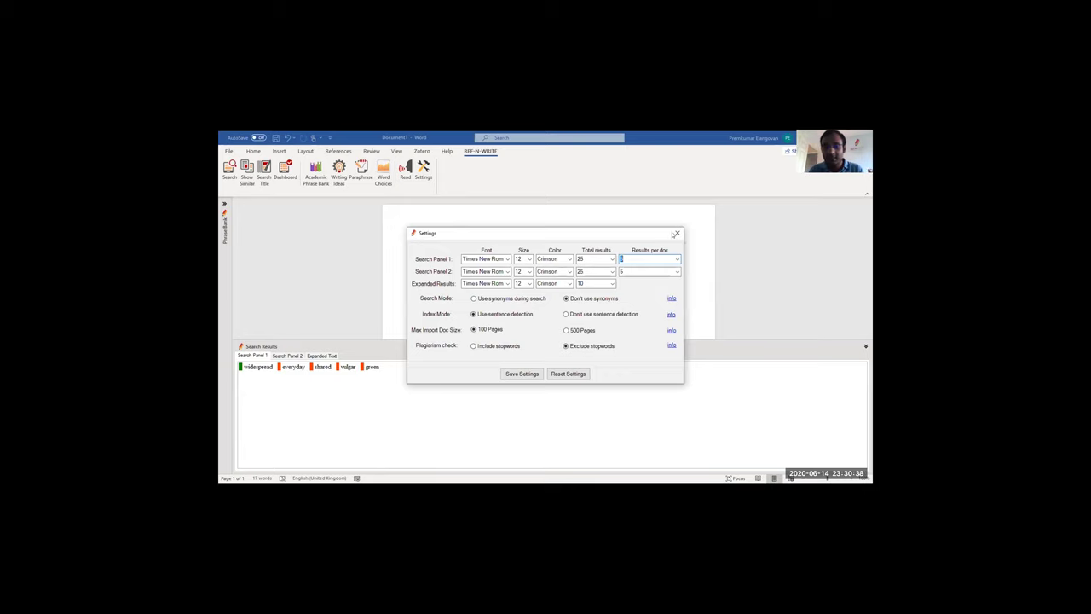
drag(615, 236, 619, 243)
drag(461, 248, 465, 312)
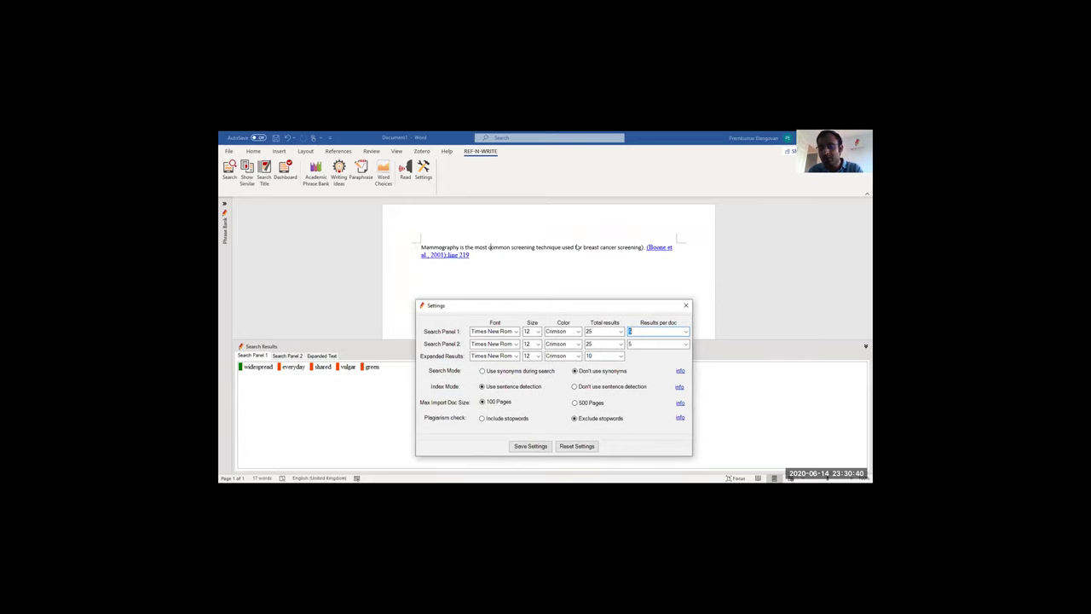
drag(570, 310, 559, 266)
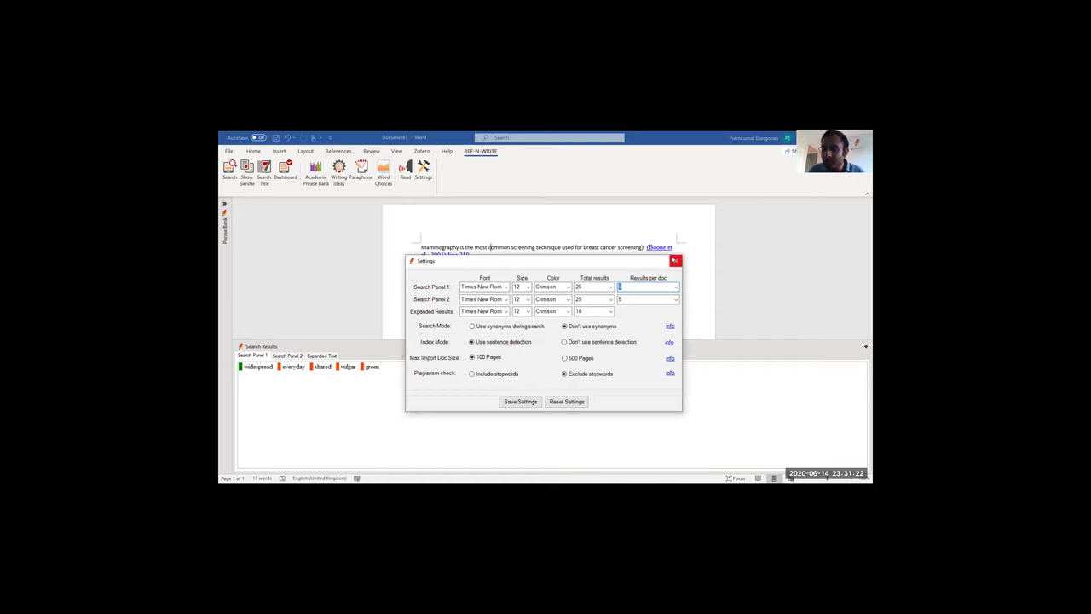
click(675, 260)
Step: Point out stopwords such as "for" in the mammography sentence, and search the references for the whole sentence without its citation
mouse_move(459, 247)
mouse_down()
mouse_move(429, 247)
mouse_move(465, 247)
mouse_up()
click(465, 247)
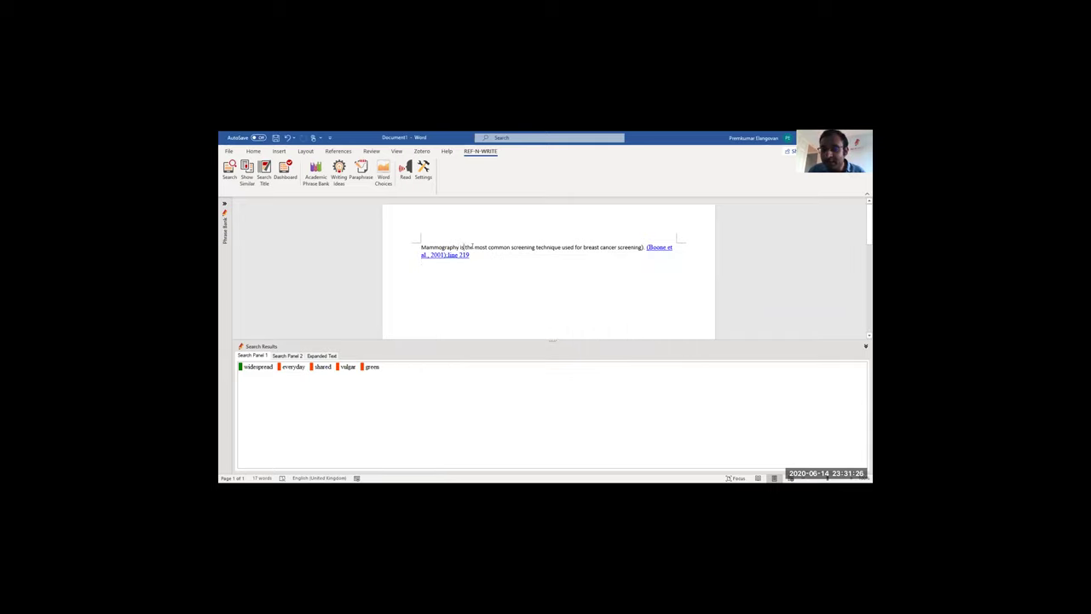
double_click(578, 247)
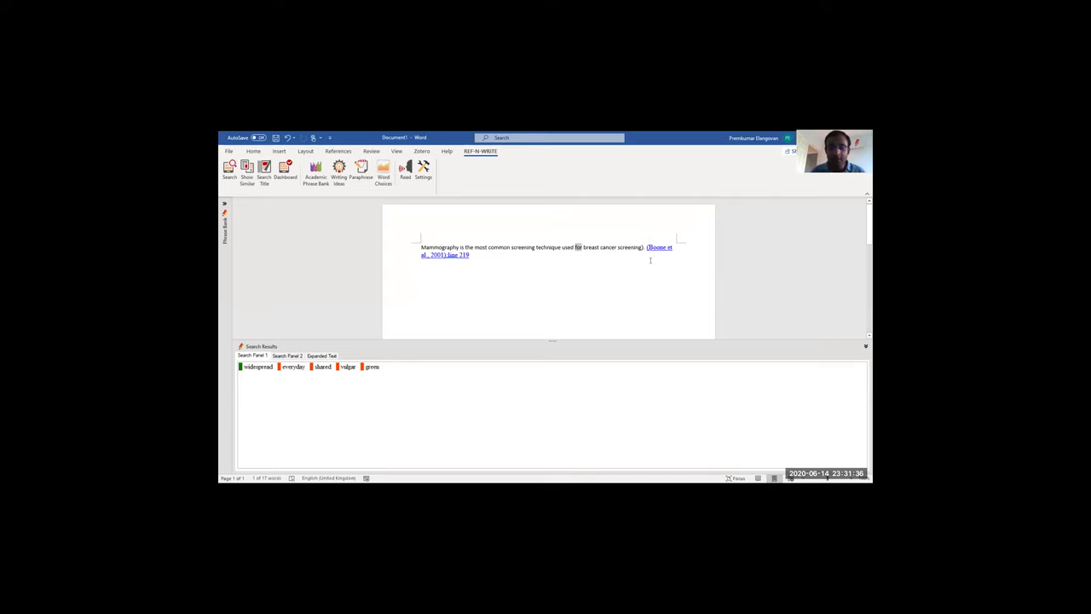
drag(643, 247, 431, 244)
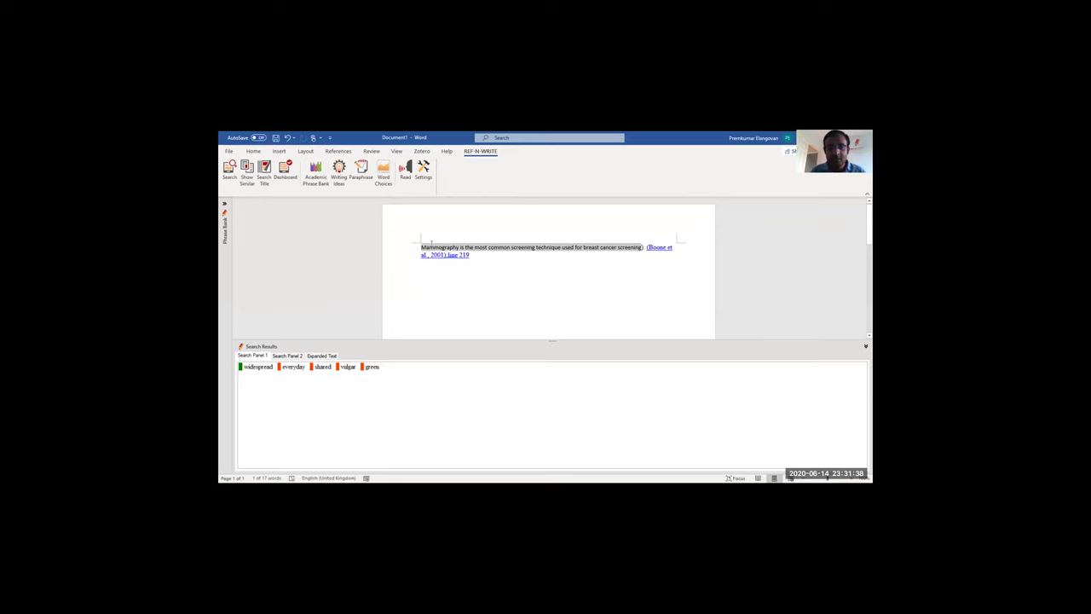
click(230, 167)
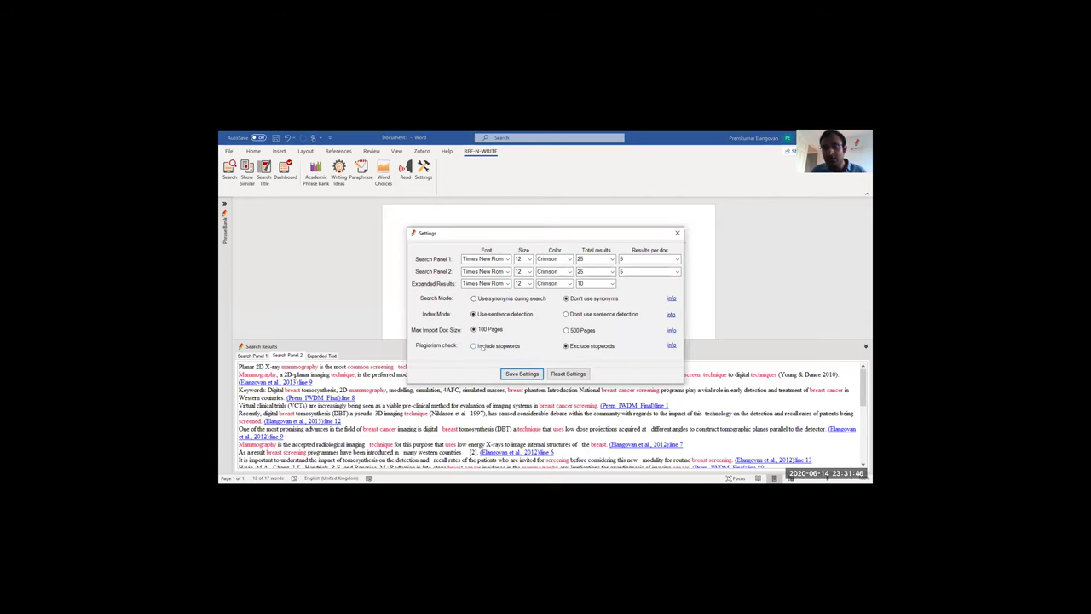
Step: Set the plagiarism check to include stopwords, save the settings, and rerun the sentence search to view Search Panel 2
click(523, 374)
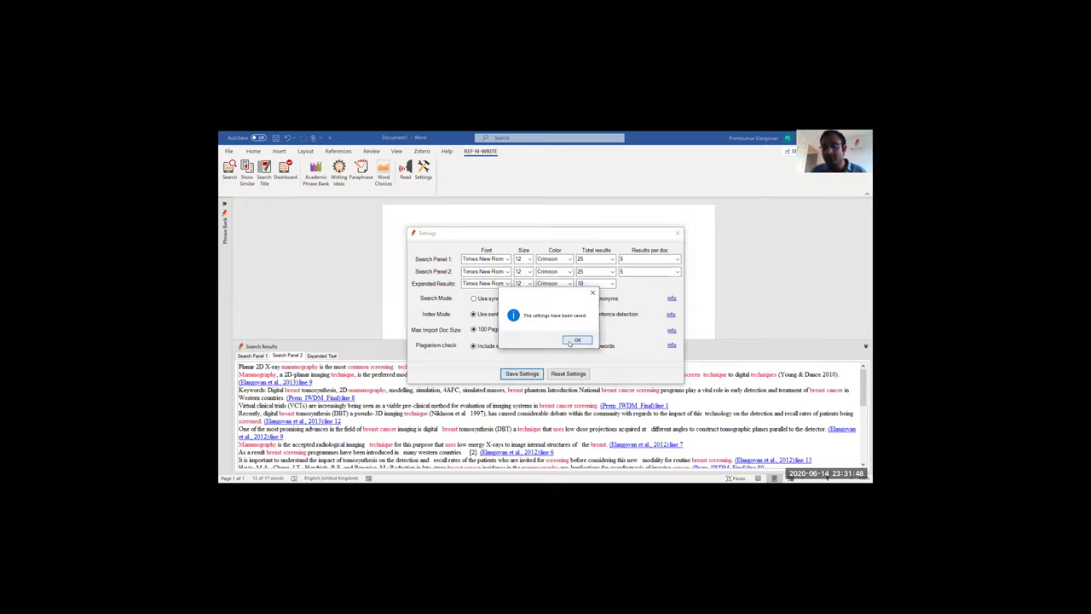
key(Return)
click(674, 234)
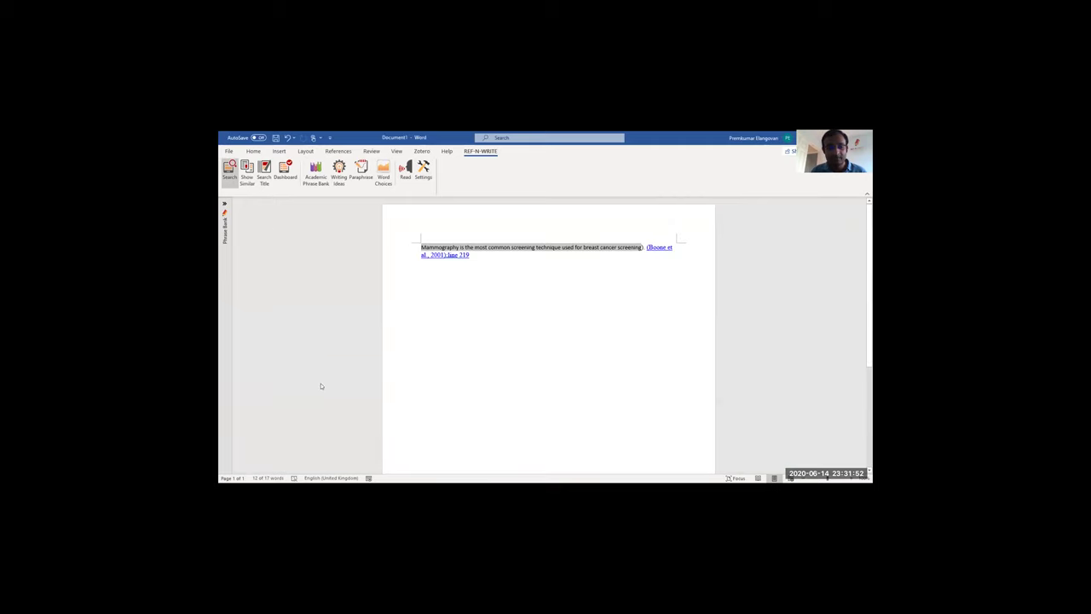
click(283, 354)
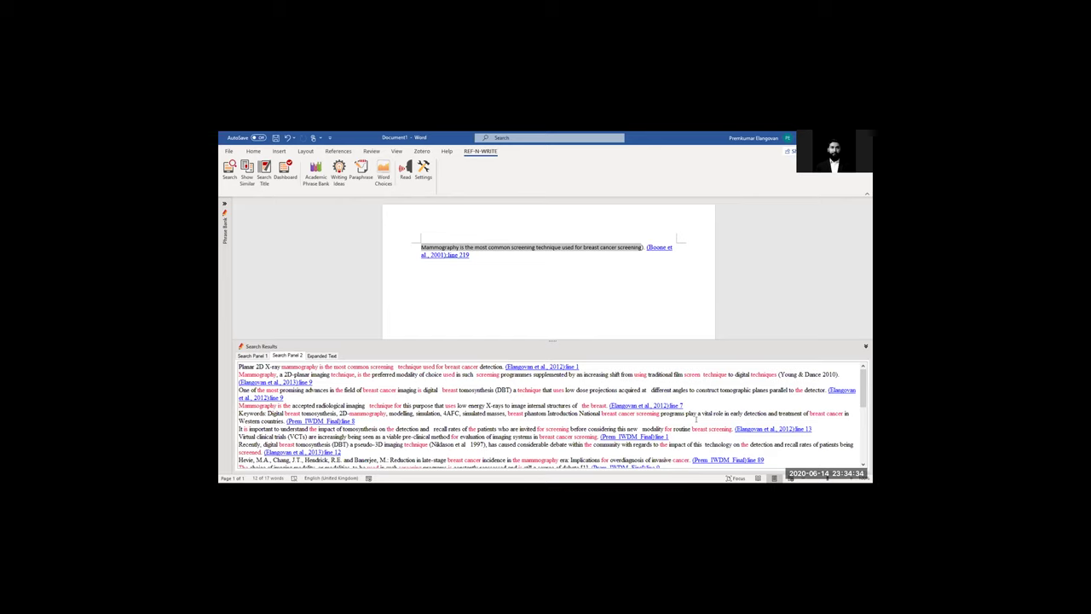
Step: Switch to the REF-N-WRITE FAQs page in the browser, check the answer about importing really large files, and collapse it again
click(694, 327)
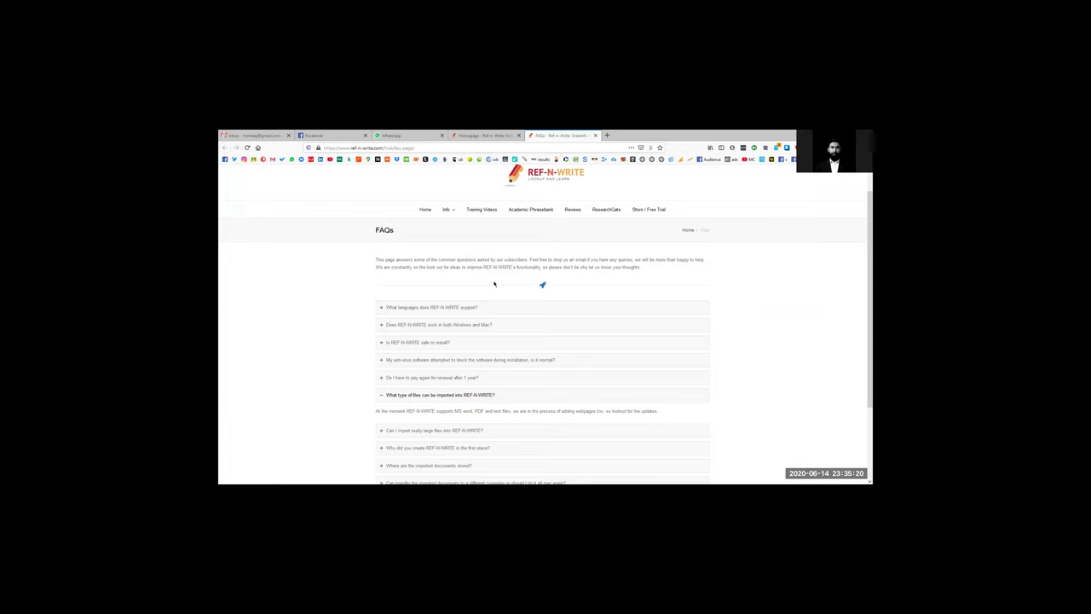
scroll(418, 262, down, 1)
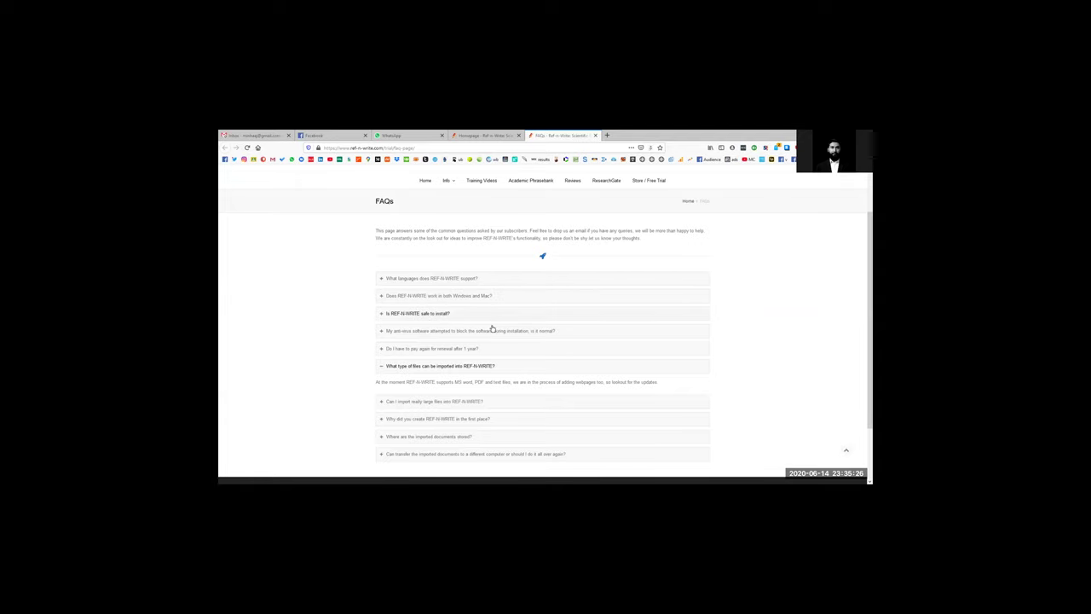
scroll(479, 325, down, 1)
scroll(479, 324, down, 2)
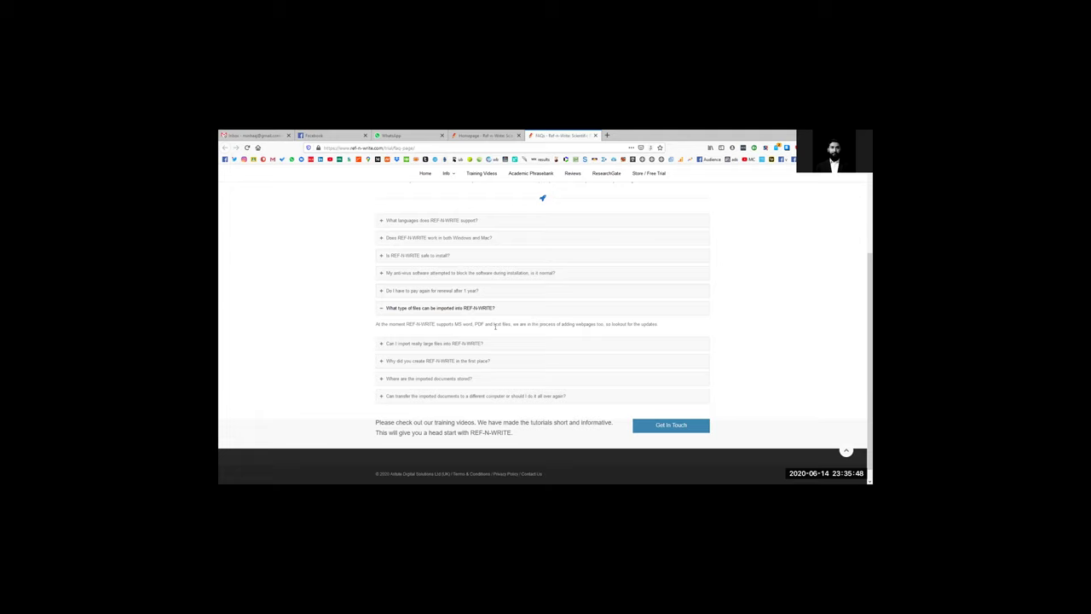
scroll(495, 325, down, 1)
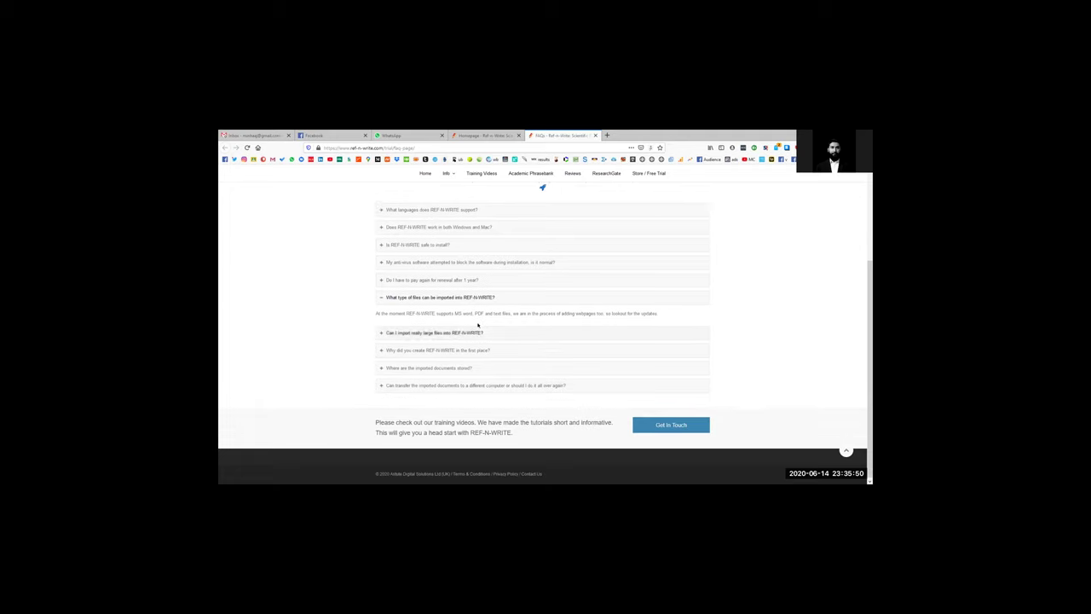
click(475, 332)
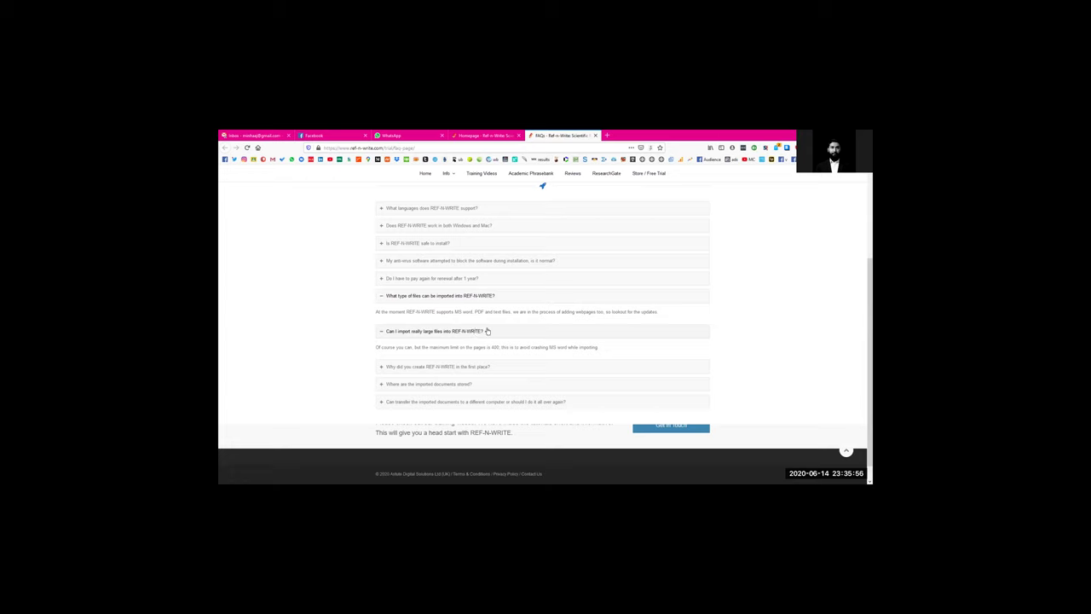
click(486, 330)
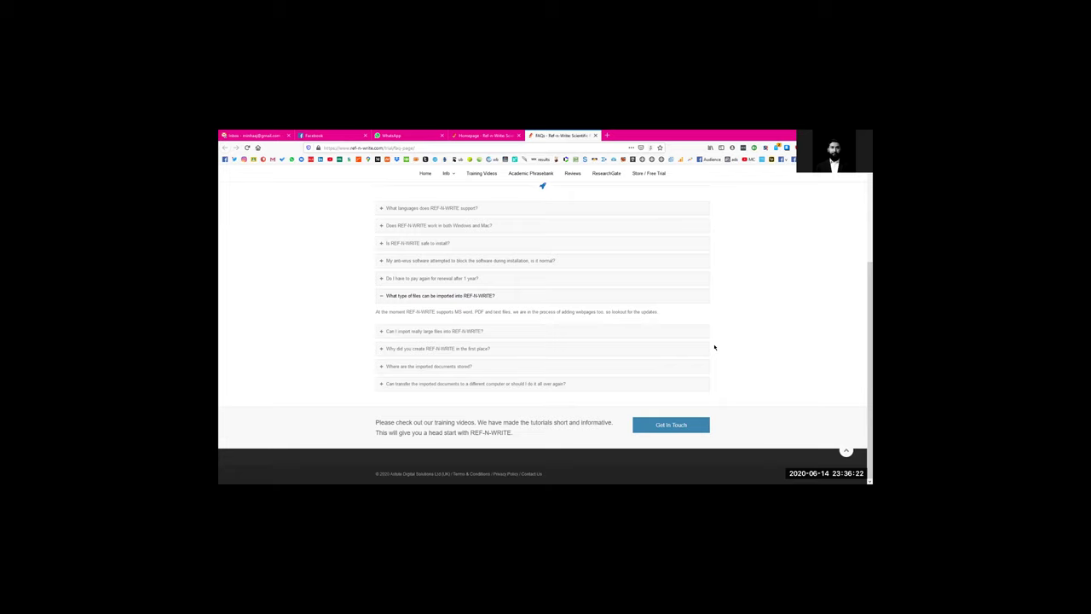
Step: Open the Training Videos page of the REF-N-WRITE site and look through the available tutorials
scroll(714, 347, up, 3)
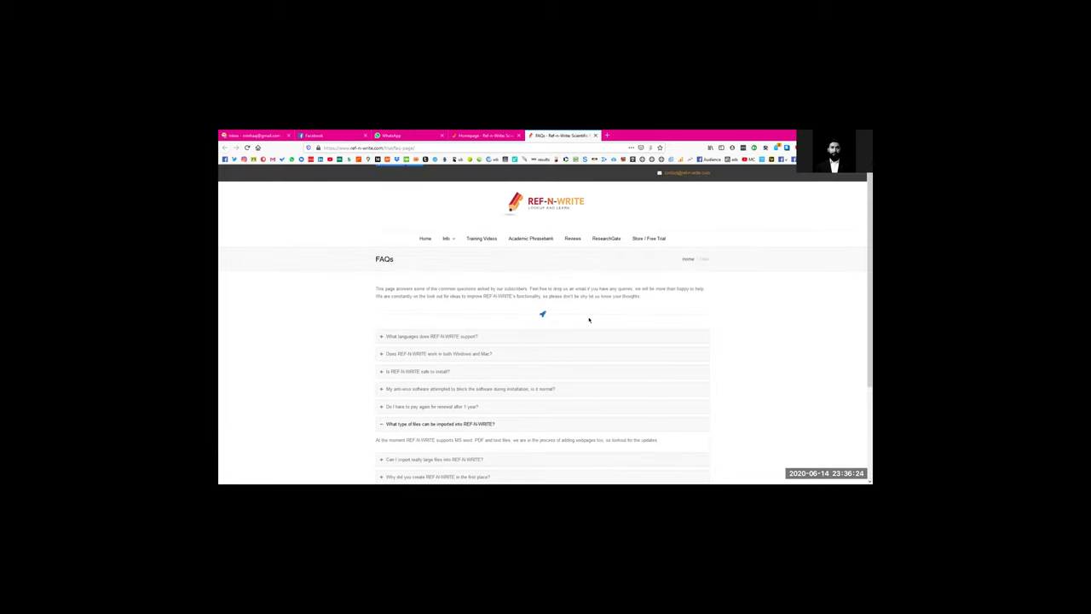
click(482, 243)
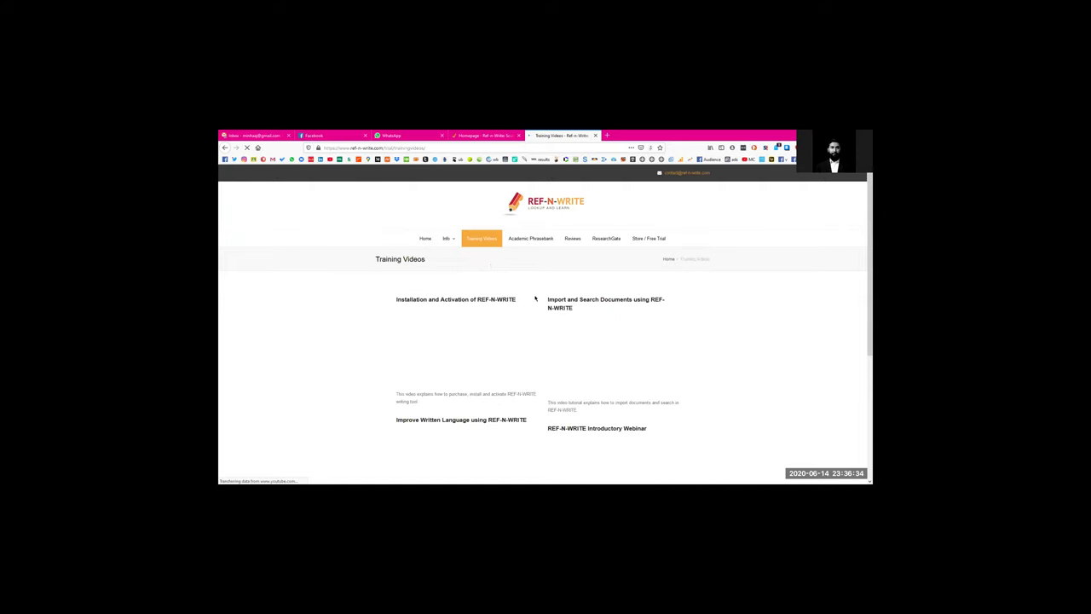
scroll(535, 298, down, 3)
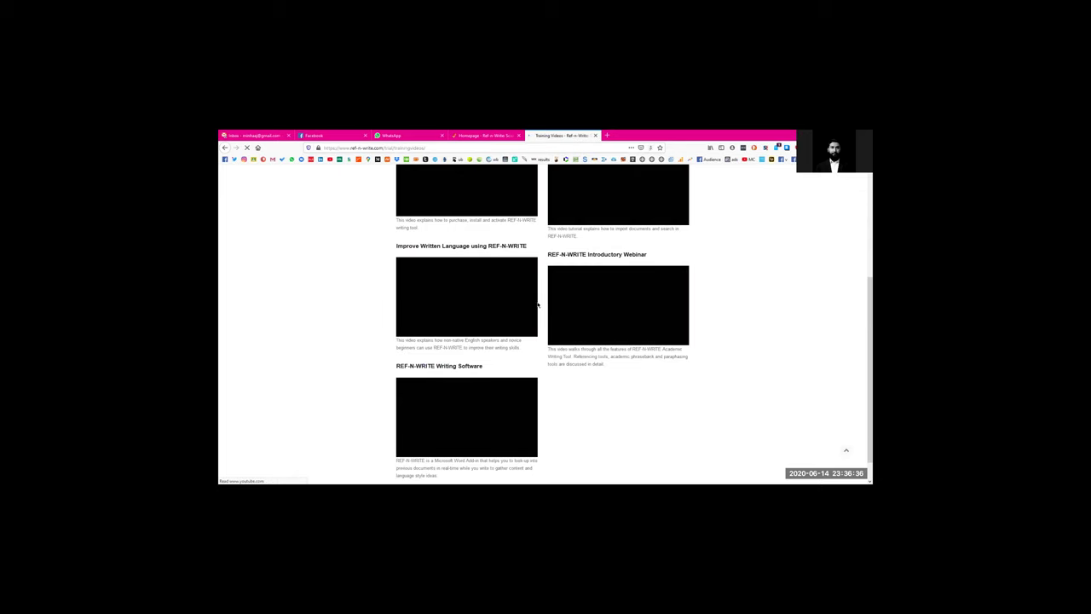
scroll(537, 307, down, 1)
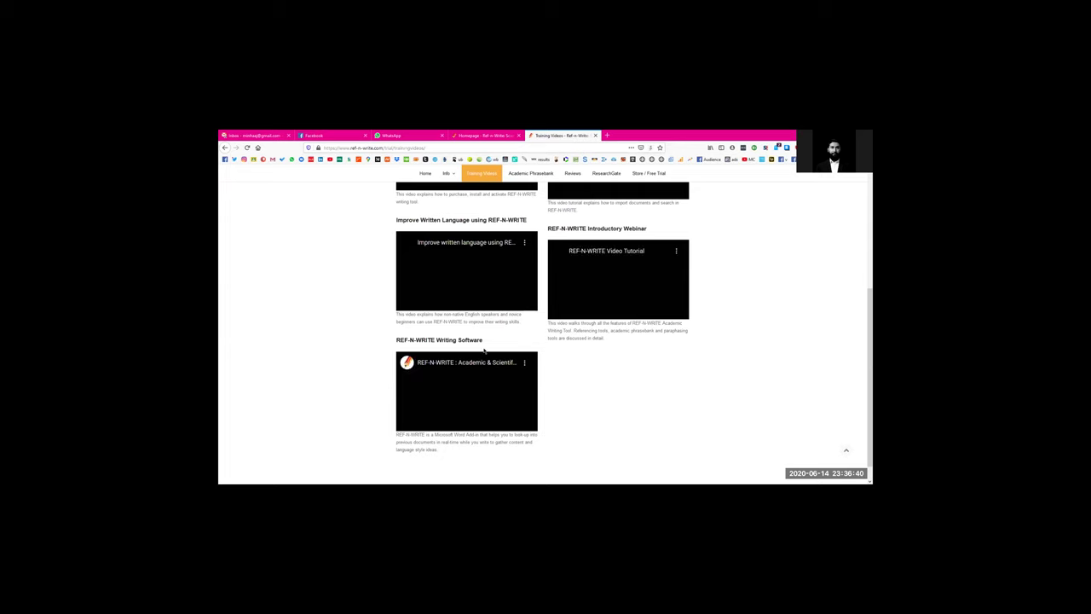
scroll(477, 334, up, 1)
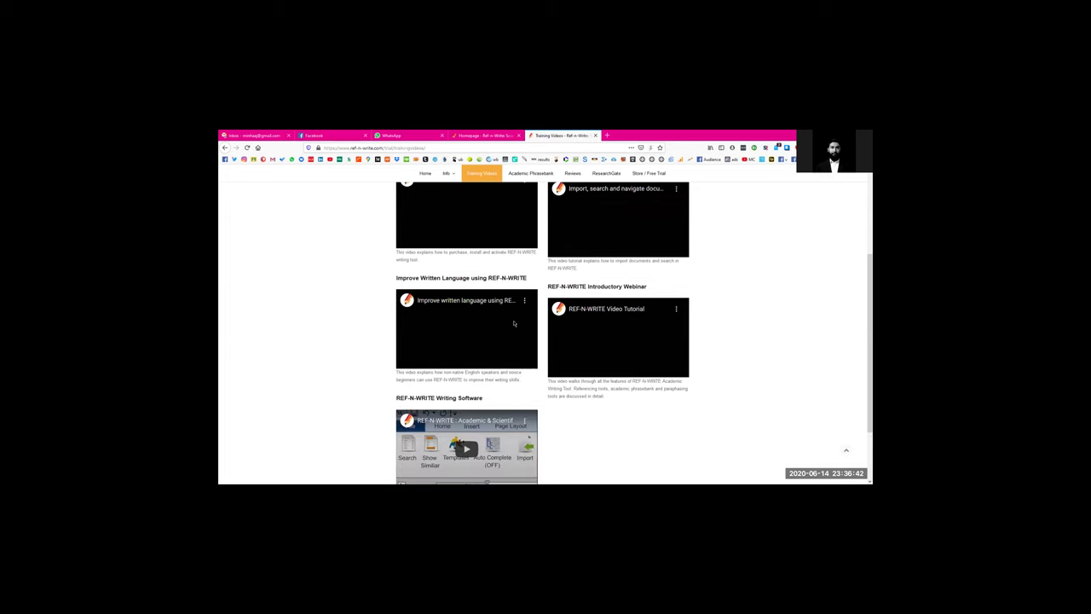
scroll(478, 334, up, 2)
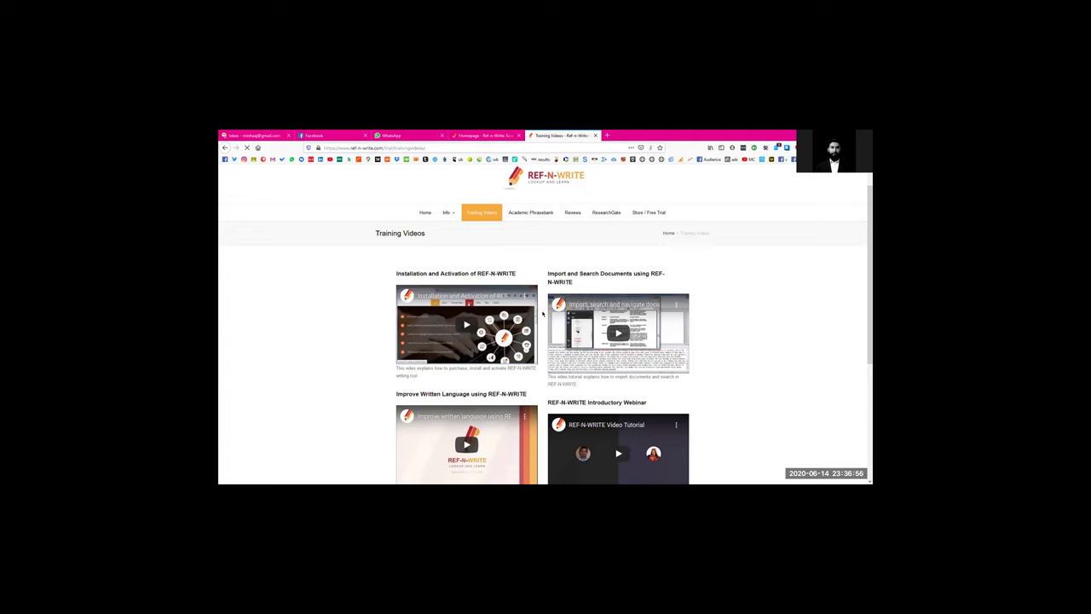
Step: Open the site's Contact Us page and review the contact form and the reseller details for SouthEast Asia and Pakistan
mouse_move(453, 214)
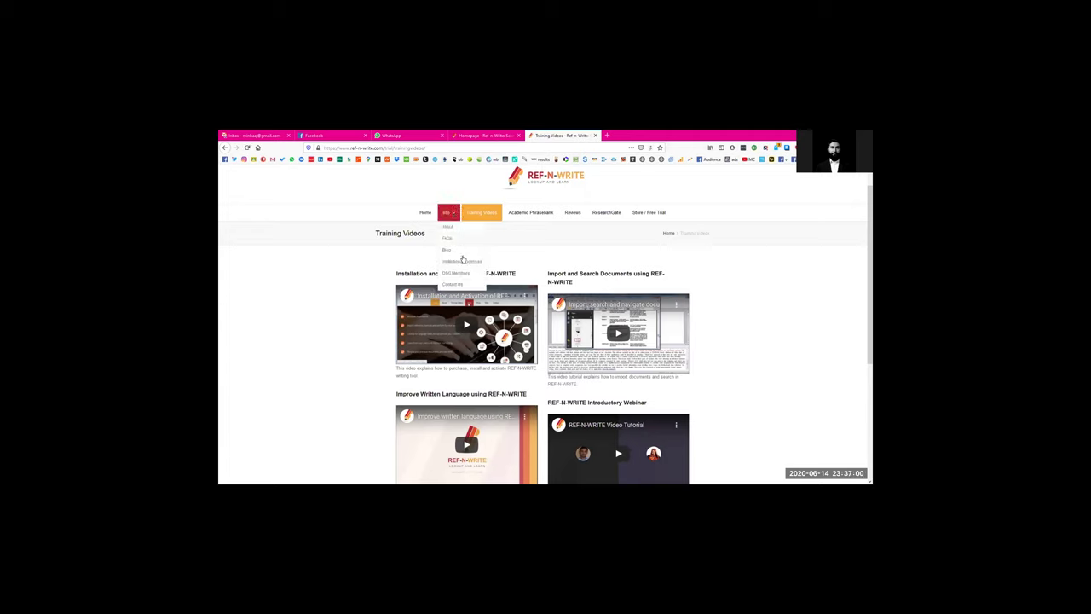
click(453, 283)
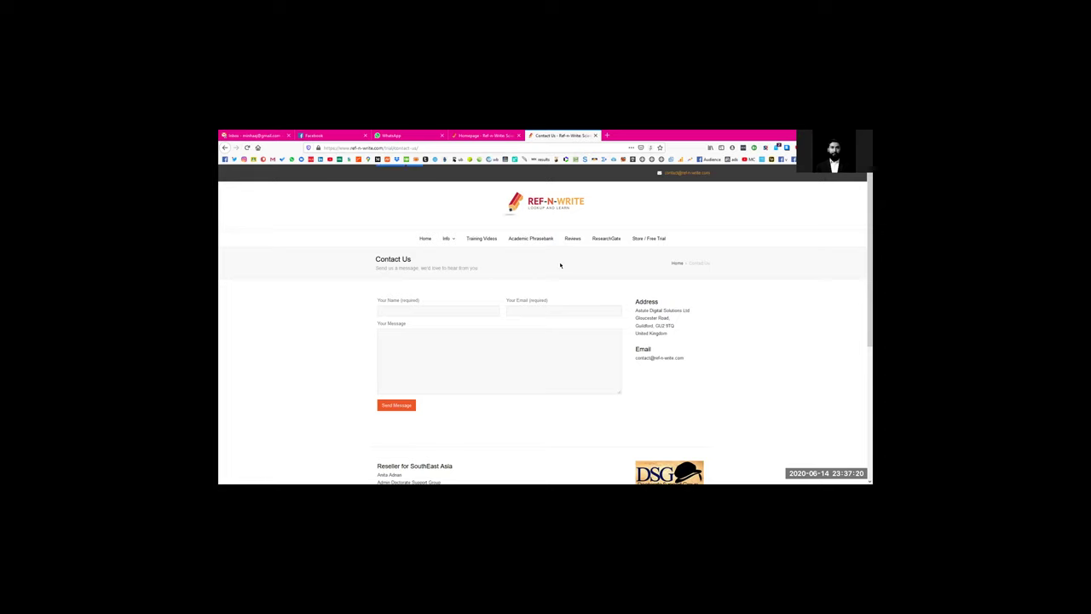
scroll(563, 262, down, 1)
scroll(564, 262, up, 1)
scroll(563, 263, down, 2)
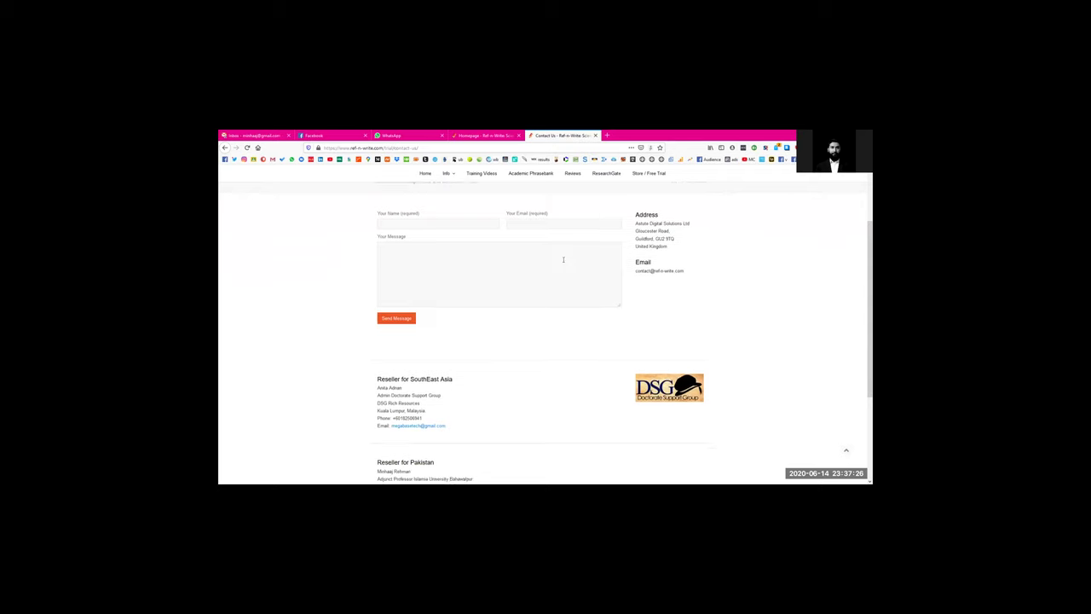
scroll(563, 261, down, 3)
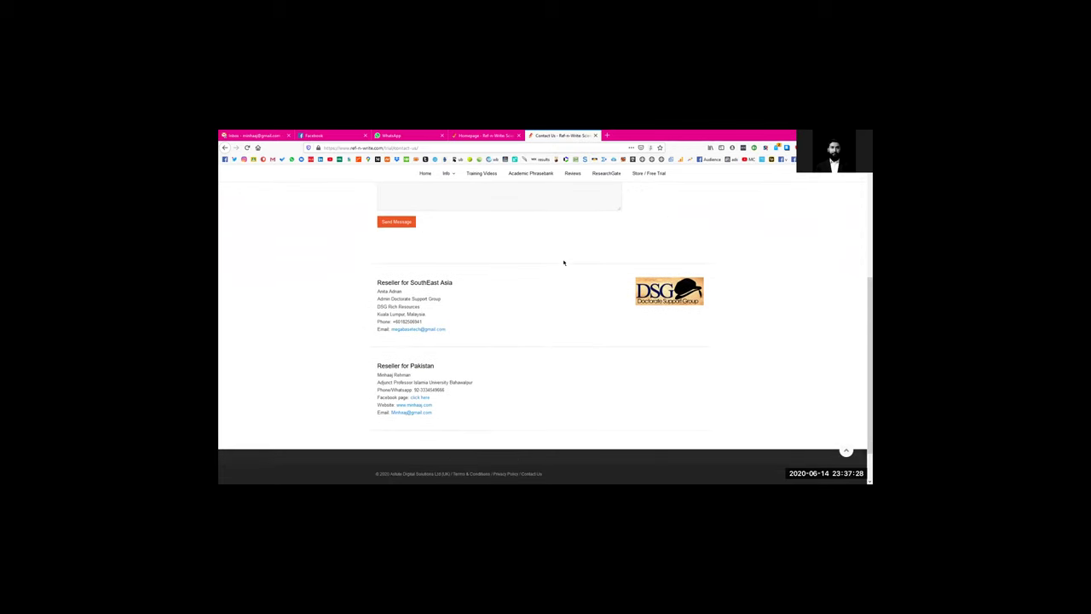